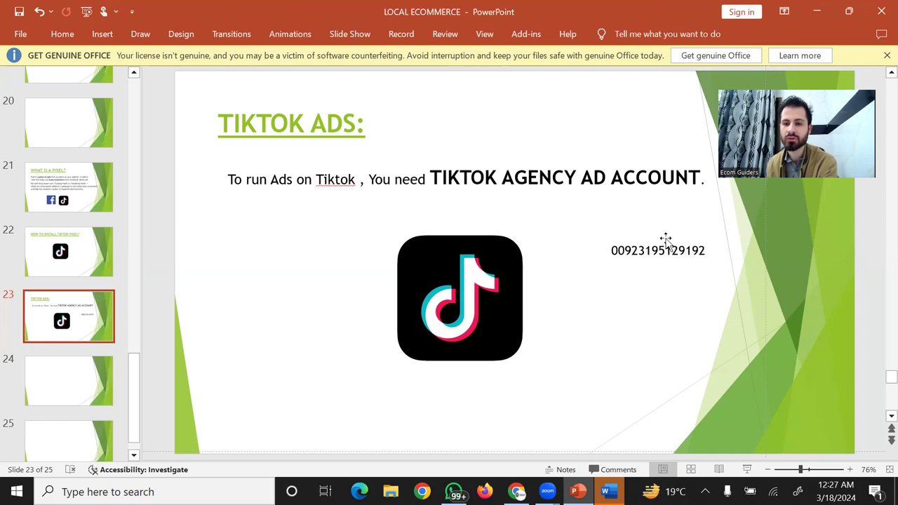
# Delete the phone number text box from slide 23, then bring up TikTok Ads Manager in the browser.
pyautogui.click(664, 240)
pyautogui.press('Delete')
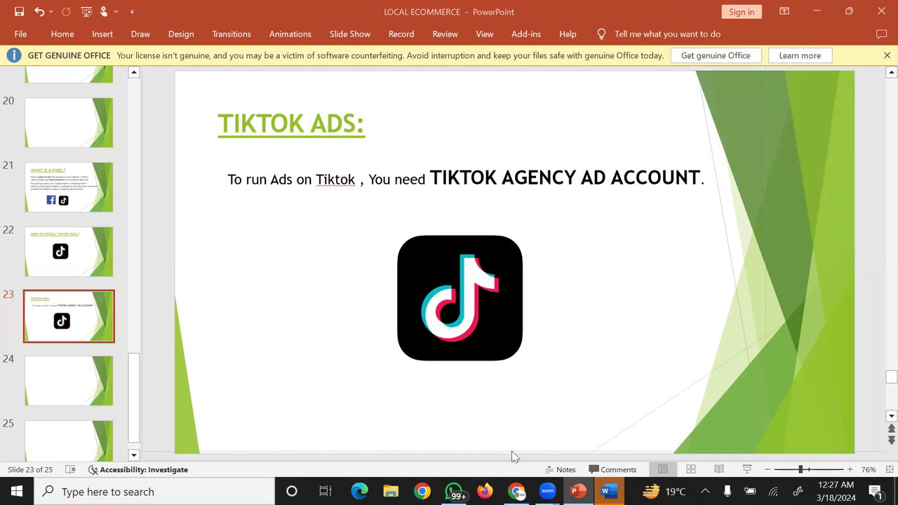
pyautogui.click(517, 491)
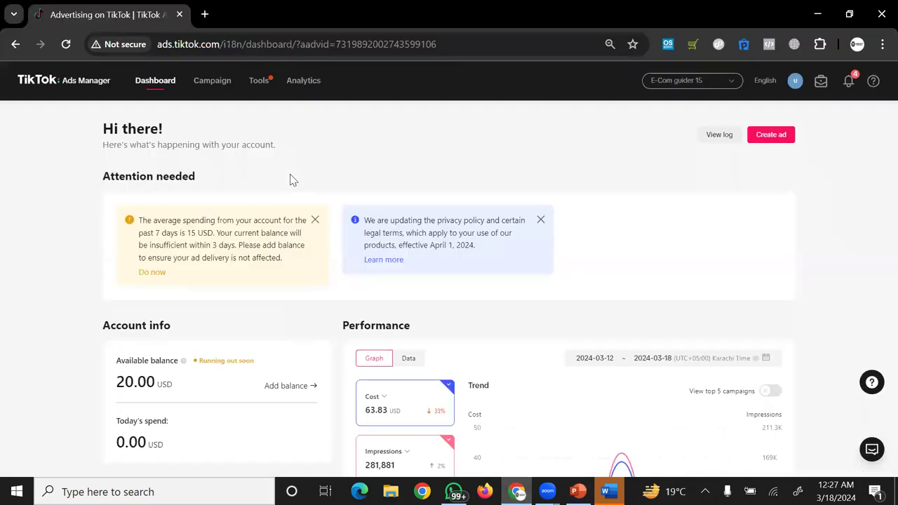
# Reload the dashboard, start a new ad, dismiss the objective updates notice, and pick Website conversions.
pyautogui.scroll(-3, 284, 179)
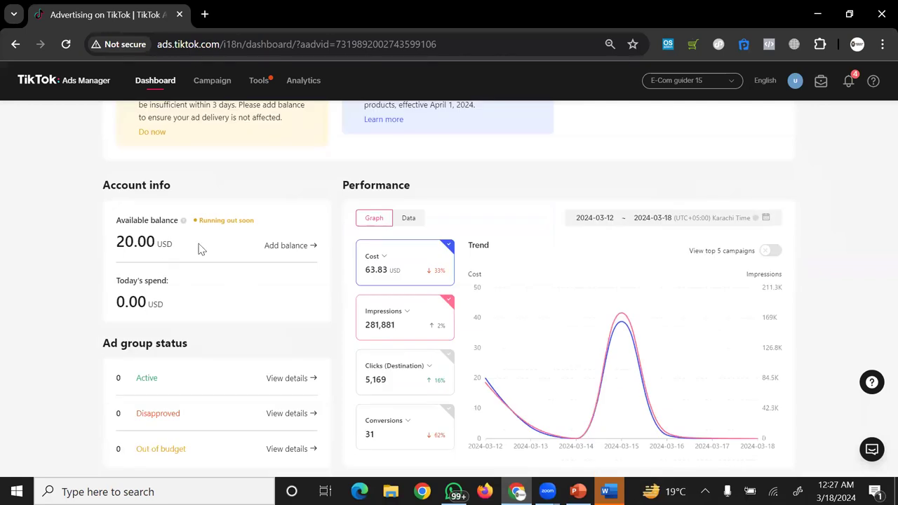
pyautogui.scroll(3, 198, 249)
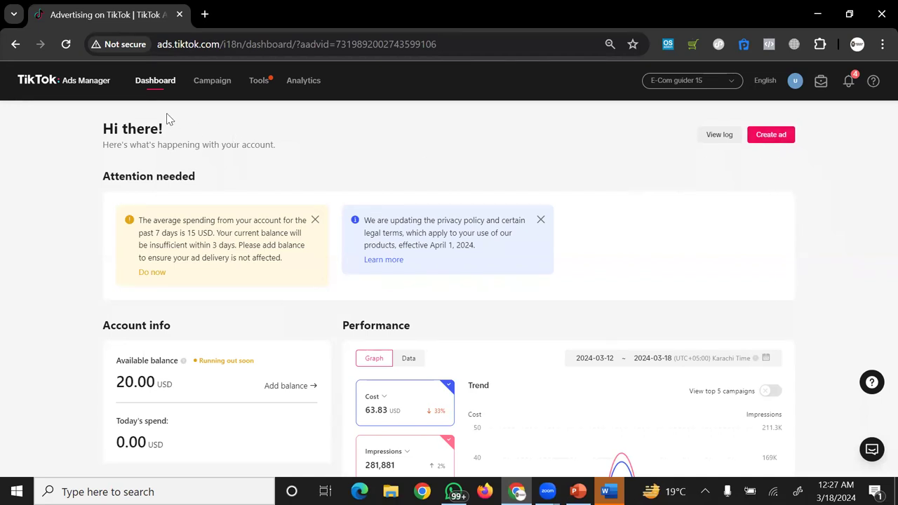
pyautogui.click(156, 84)
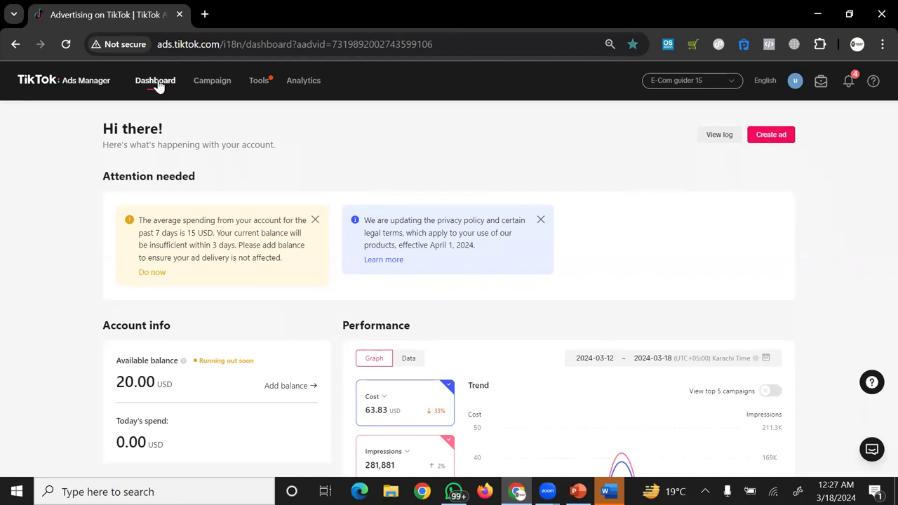
pyautogui.click(767, 136)
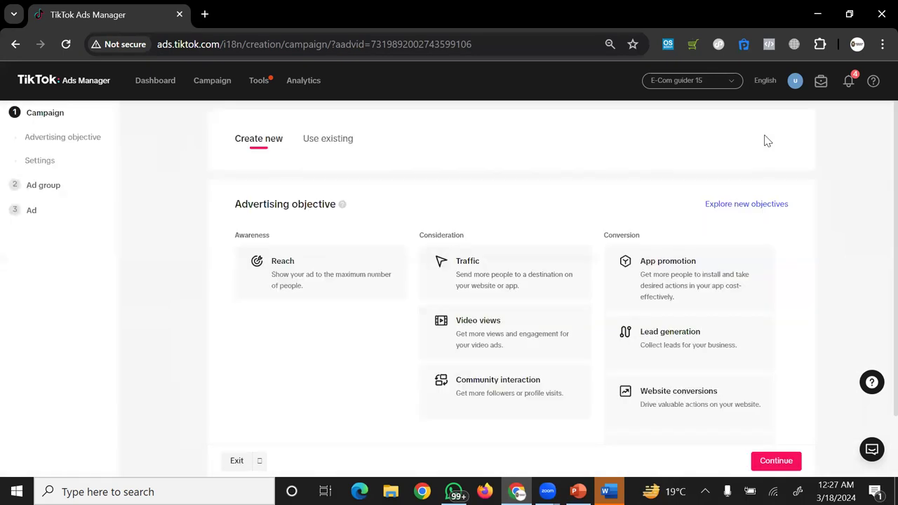
pyautogui.scroll(-1, 517, 255)
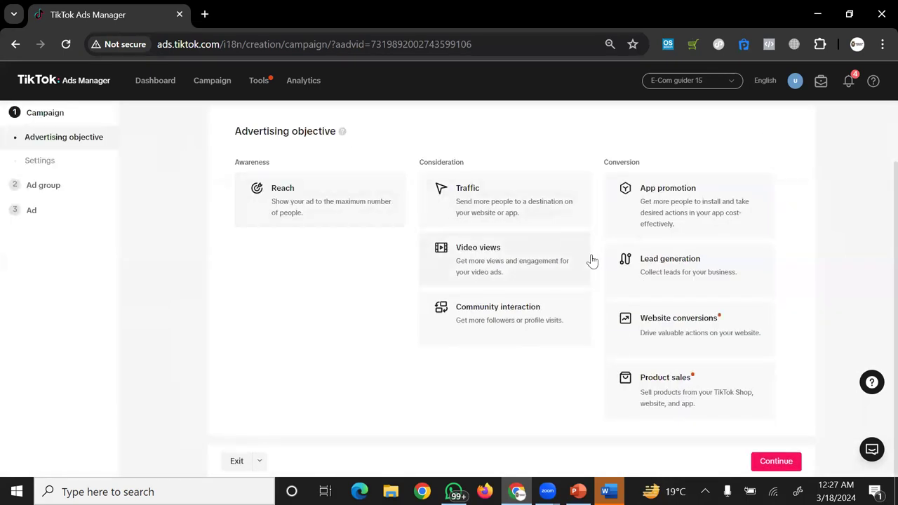
pyautogui.moveTo(642, 324)
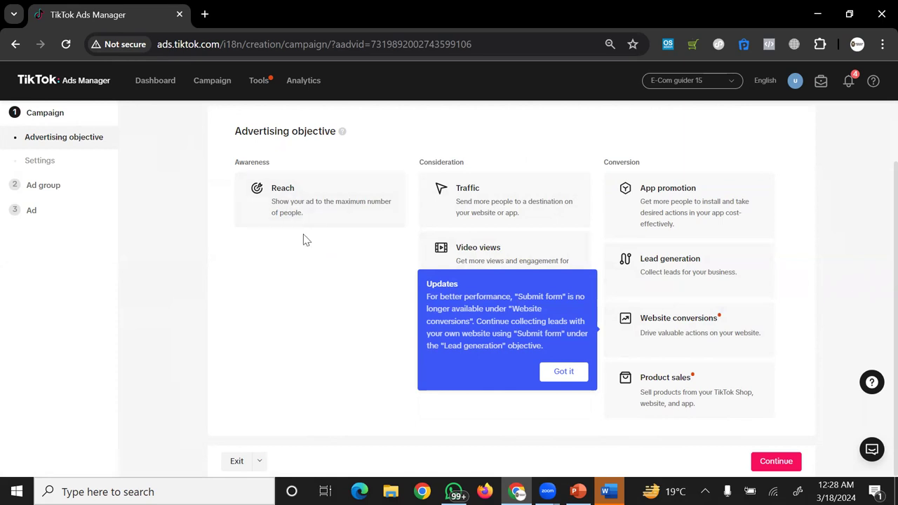
pyautogui.click(566, 373)
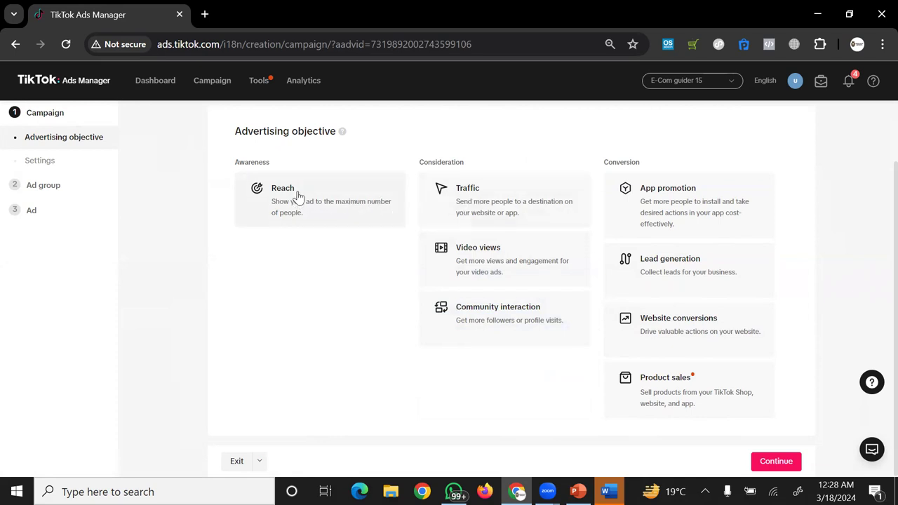
pyautogui.doubleClick(245, 161)
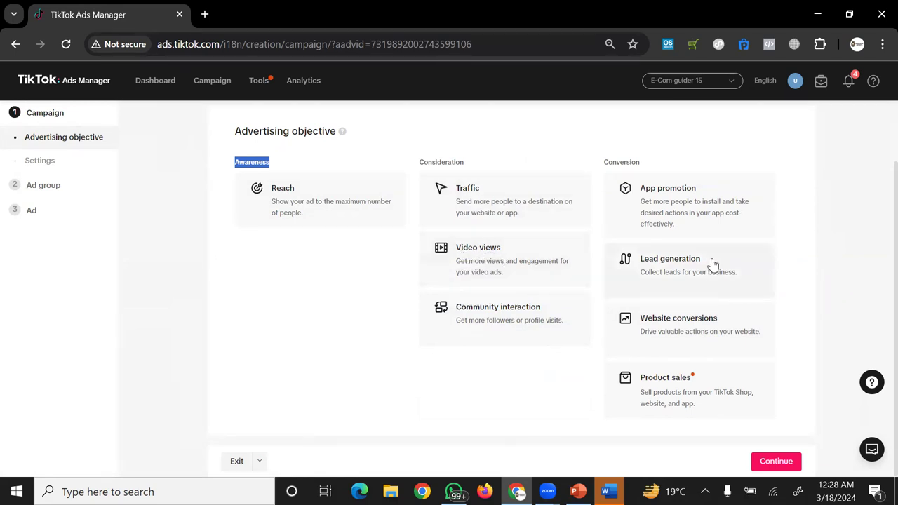
pyautogui.click(662, 324)
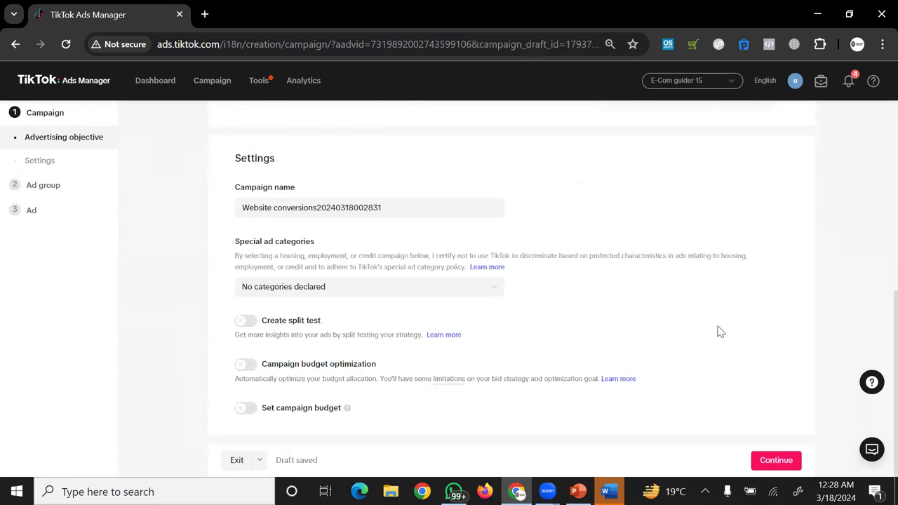
# Rename the campaign to KHANMADE--3-KAPTAN-CHAPPAL-WHITE, copy that name, and continue to the ad group.
pyautogui.tripleClick(393, 216)
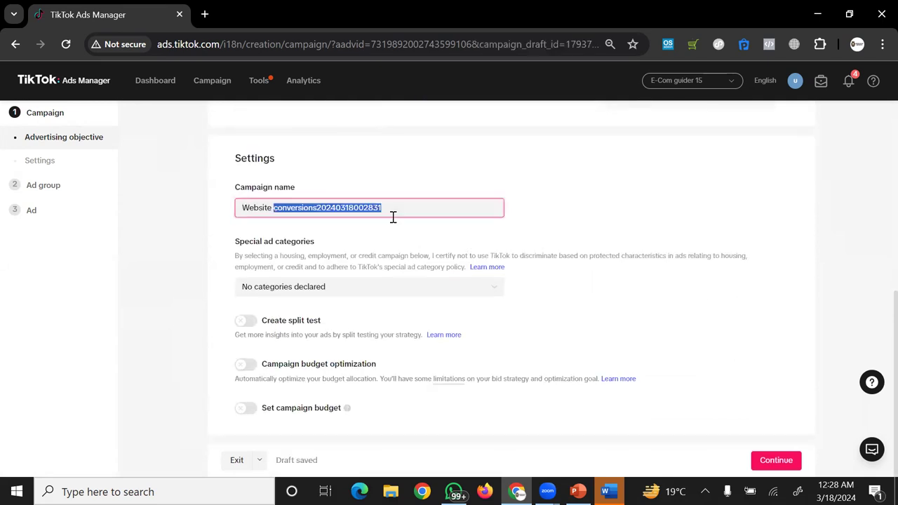
pyautogui.write('K')
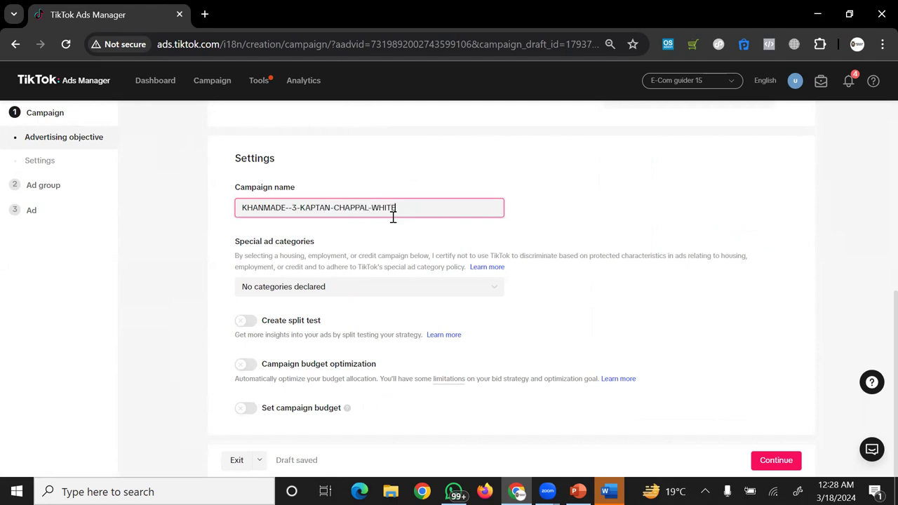
pyautogui.hotkey('ctrl', 'a')
pyautogui.hotkey('ctrl', 'c')
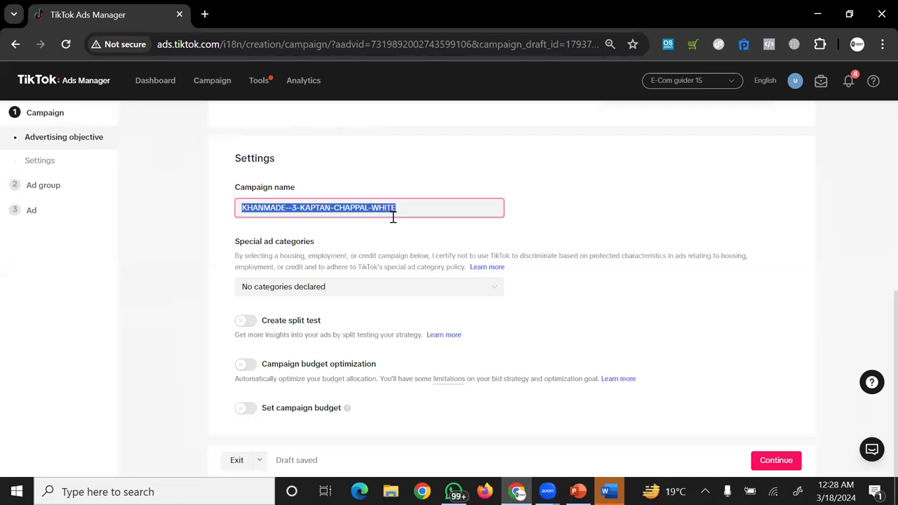
pyautogui.click(449, 195)
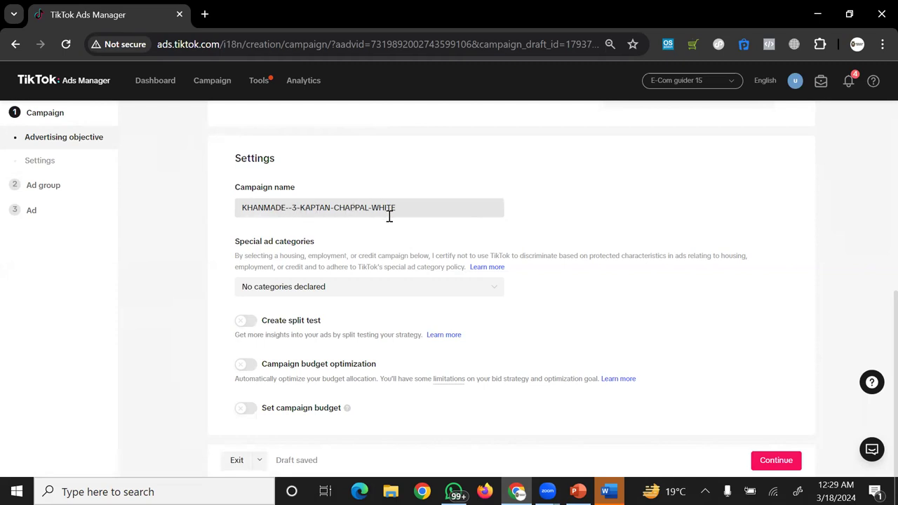
pyautogui.click(779, 460)
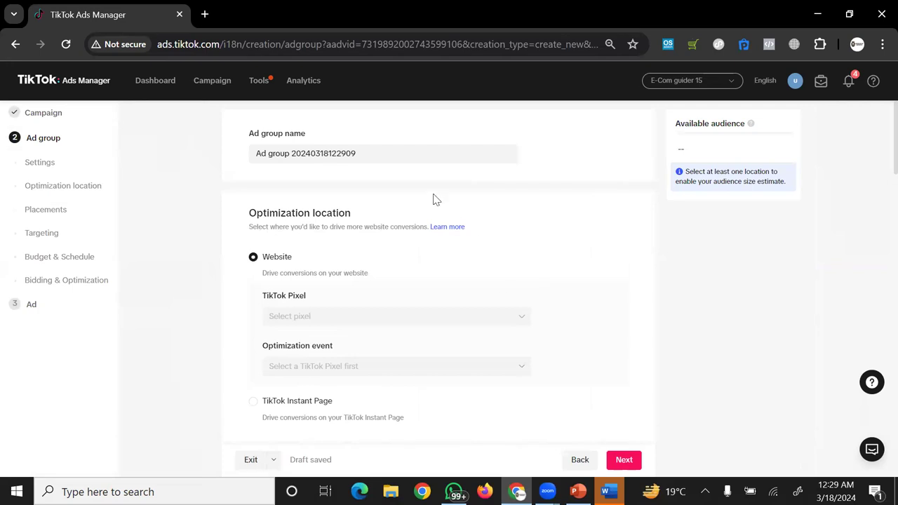
# Paste the campaign name as the ad group name and append -CITY- to it.
pyautogui.tripleClick(354, 156)
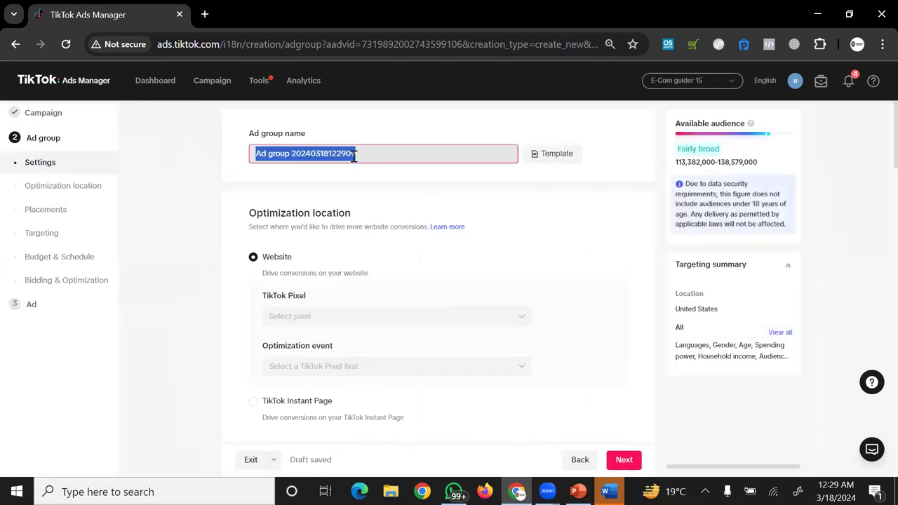
pyautogui.hotkey('ctrl', 'v')
pyautogui.click(390, 185)
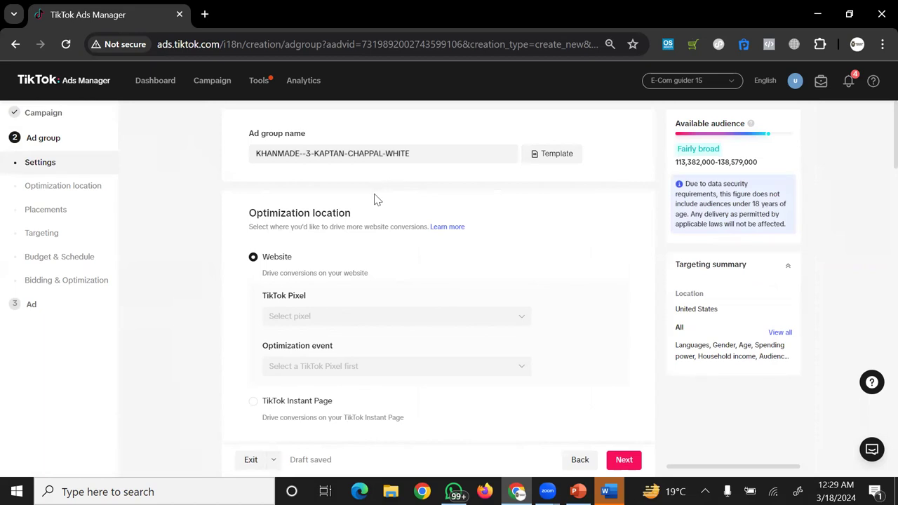
pyautogui.click(429, 155)
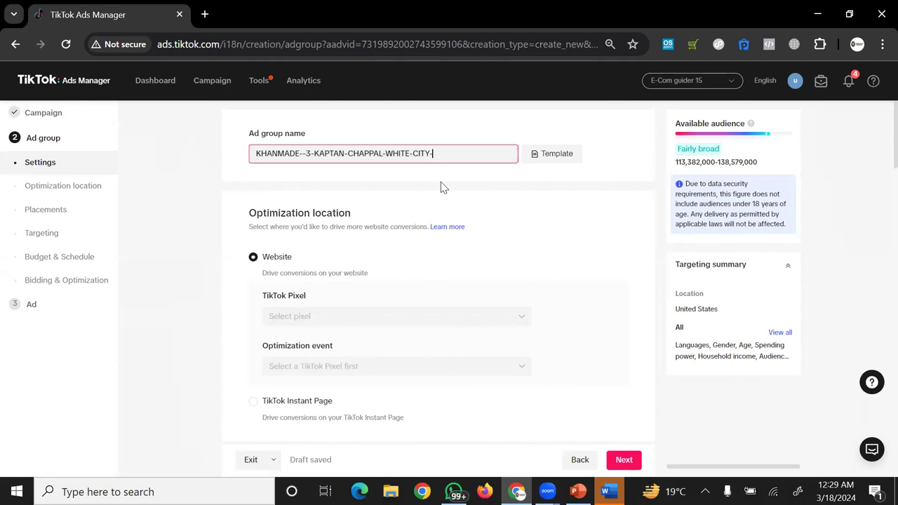
pyautogui.scroll(-1, 393, 263)
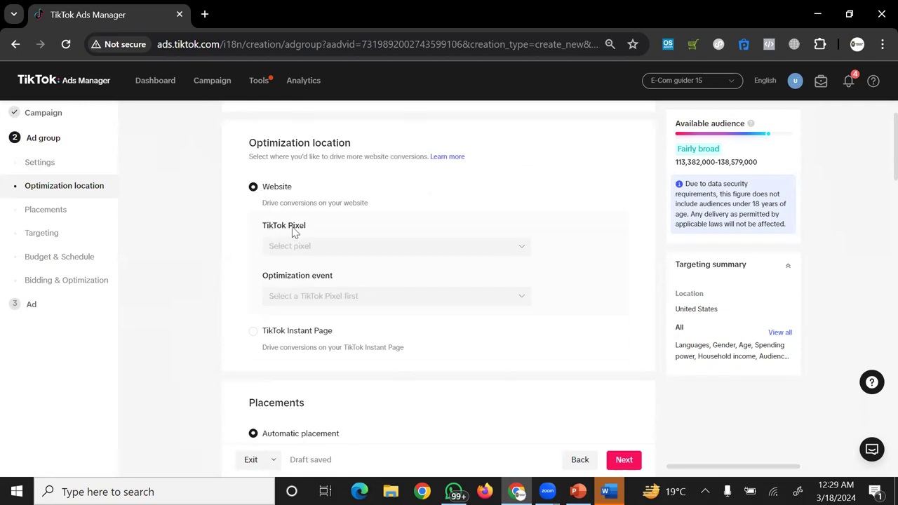
# Select the KHANMADE-ECOMGUIDER pixel and set the optimization event to Place an Order.
pyautogui.click(334, 251)
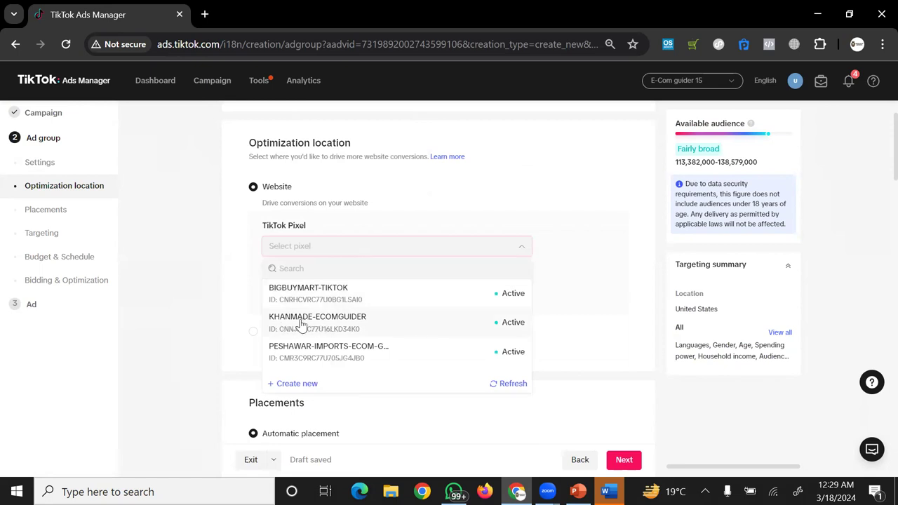
pyautogui.click(300, 325)
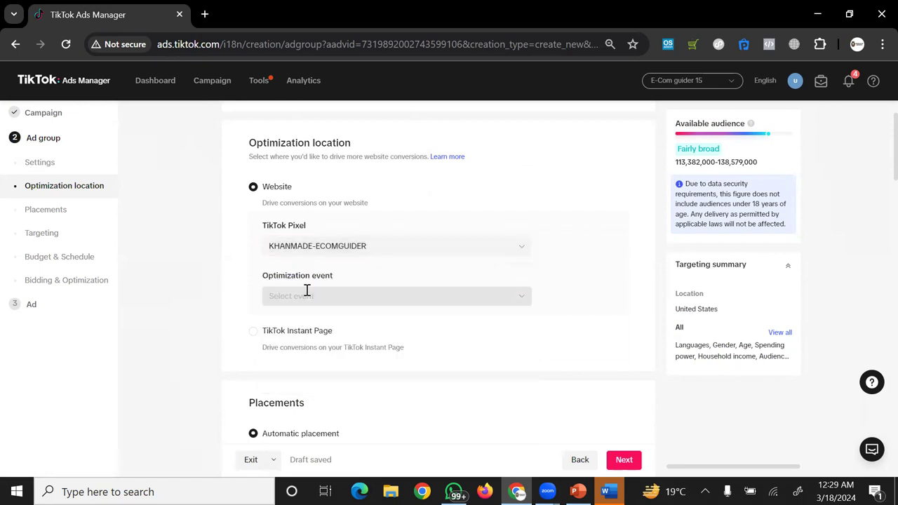
pyautogui.click(317, 296)
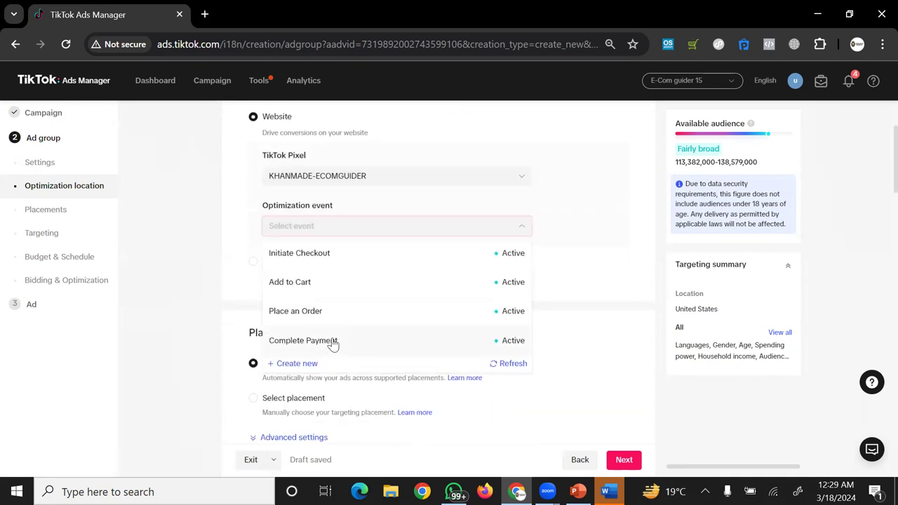
pyautogui.click(341, 319)
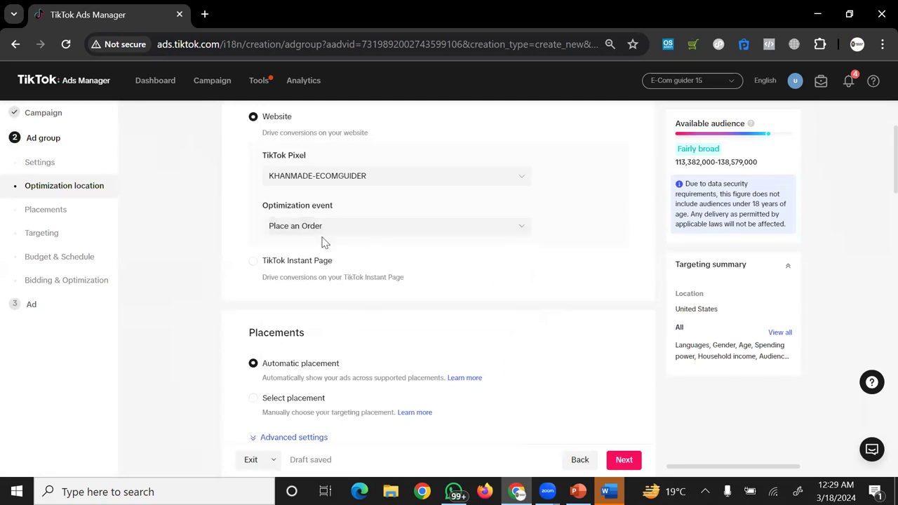
pyautogui.scroll(-1, 330, 242)
pyautogui.scroll(1, 326, 244)
pyautogui.scroll(-2, 327, 267)
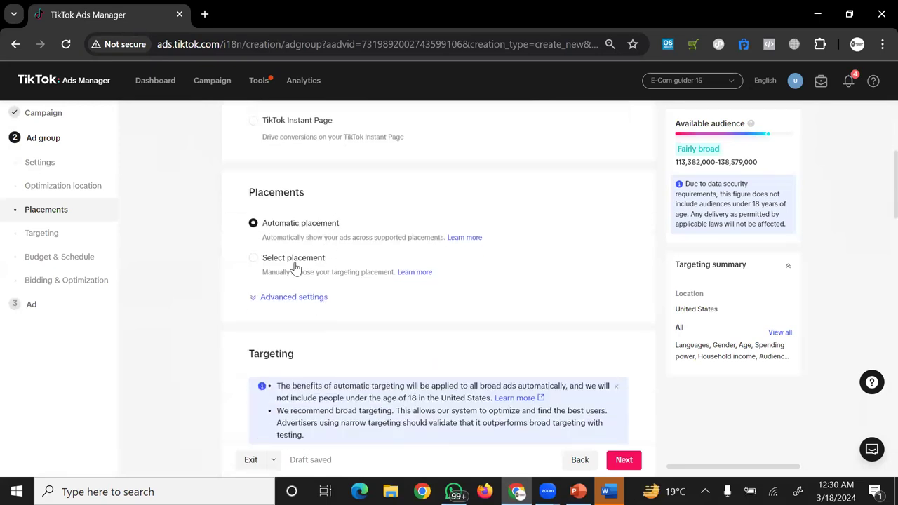
# Switch to manual placement with only TikTok ticked, excluding Global App Bundle, Pangle and search results.
pyautogui.click(295, 263)
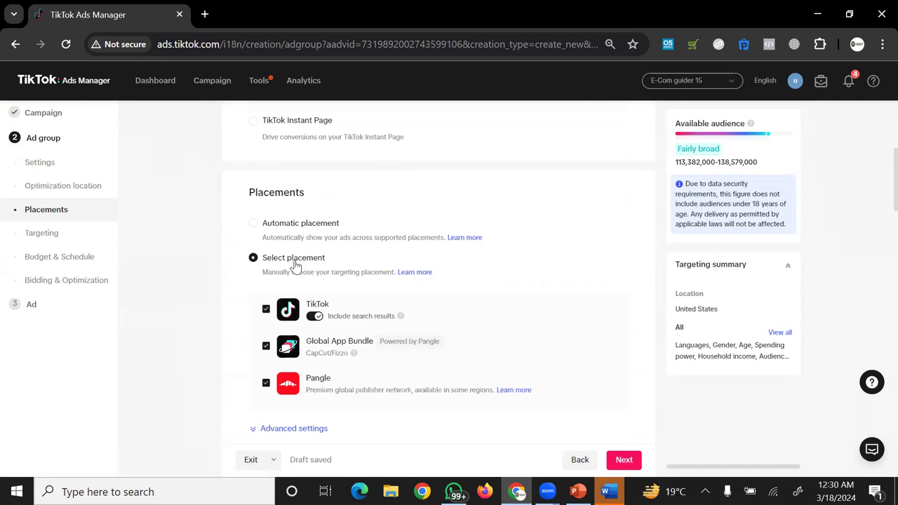
pyautogui.click(266, 348)
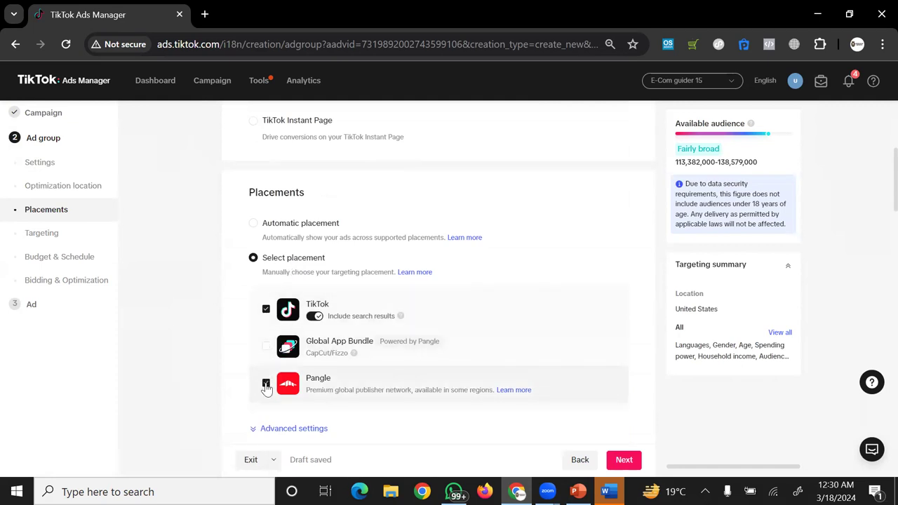
pyautogui.click(266, 384)
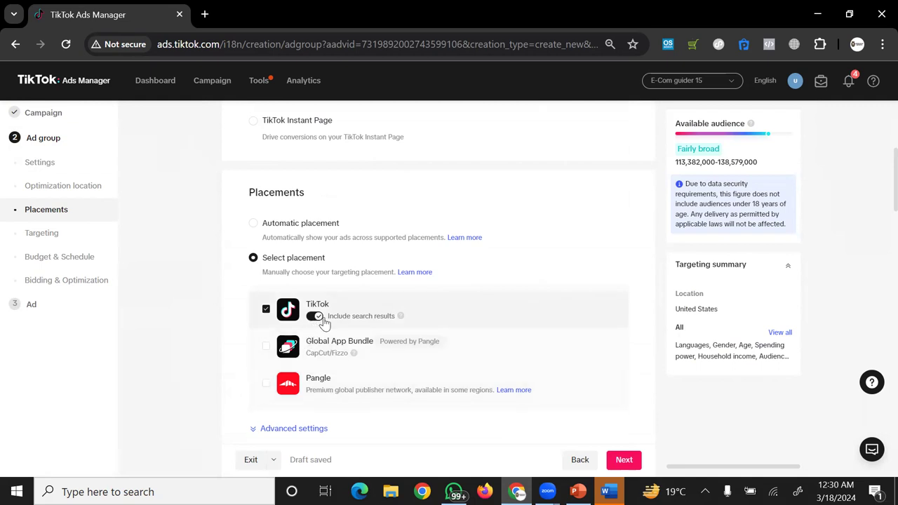
pyautogui.click(317, 320)
pyautogui.scroll(-2, 316, 327)
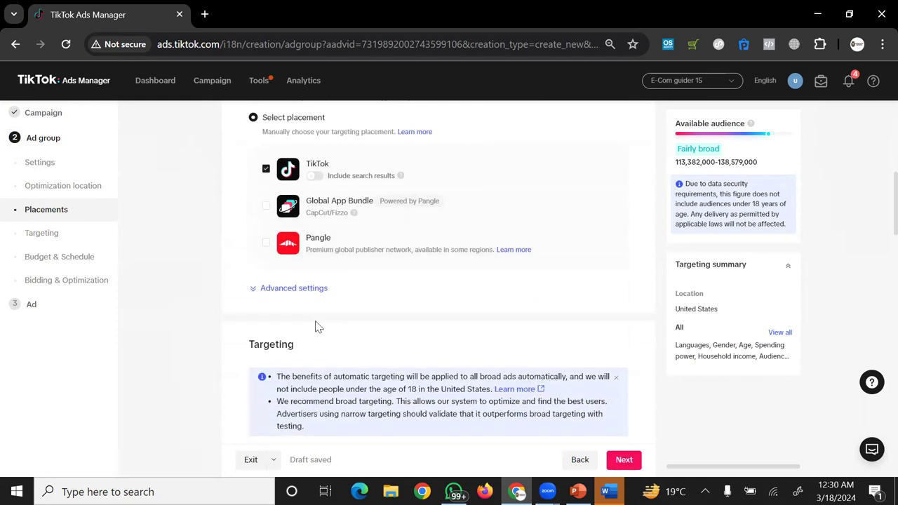
pyautogui.scroll(2, 316, 326)
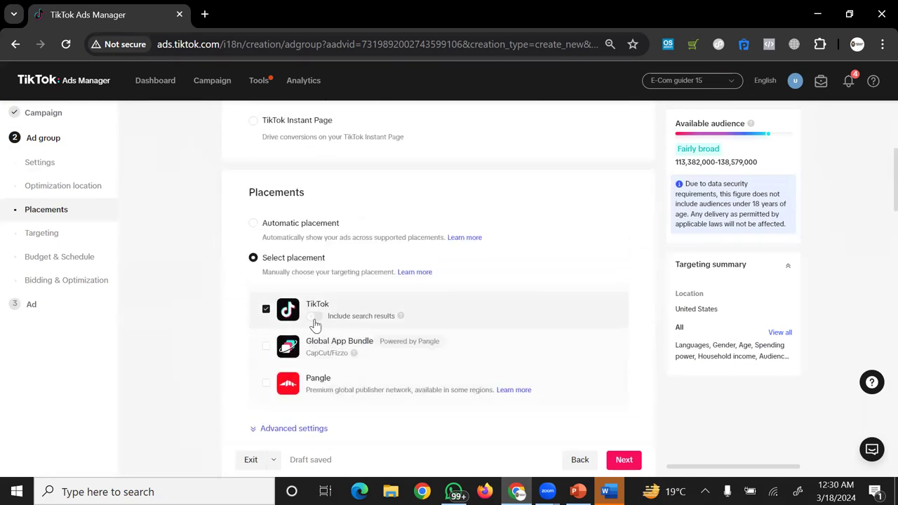
pyautogui.scroll(-1, 315, 325)
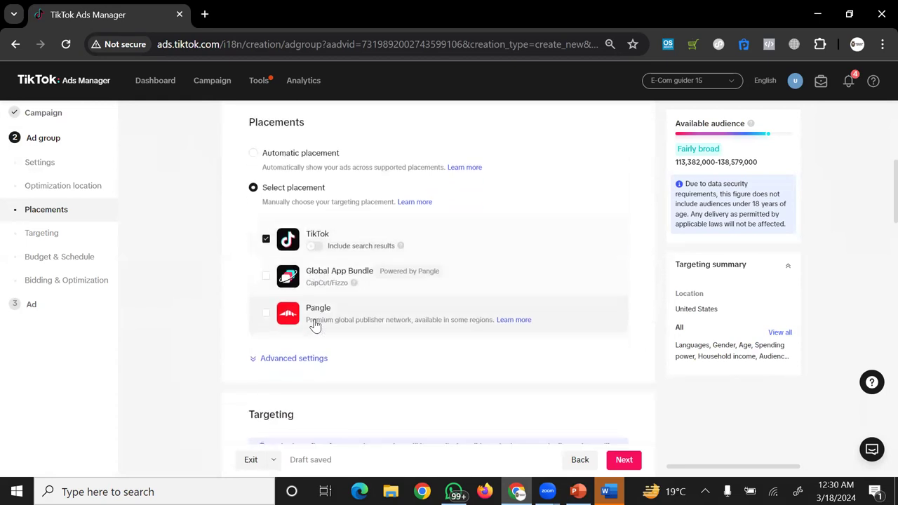
pyautogui.scroll(-2, 315, 323)
pyautogui.scroll(2, 315, 323)
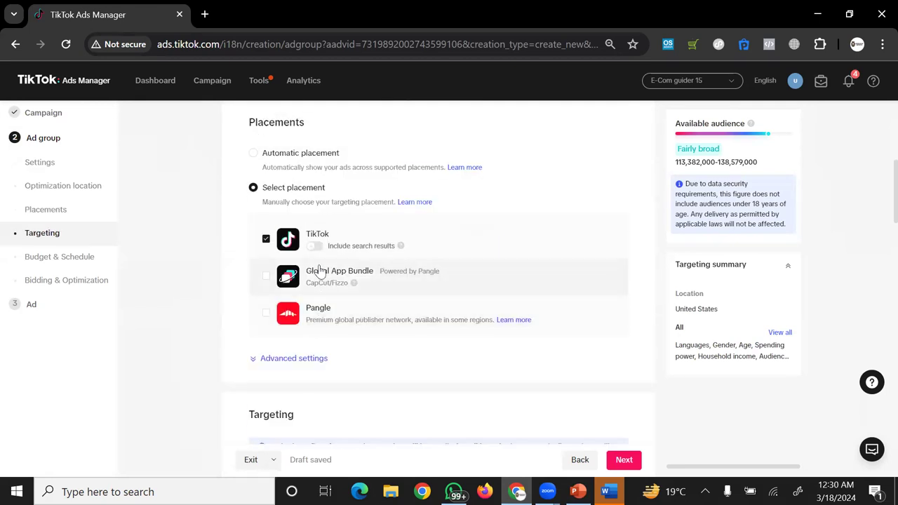
pyautogui.scroll(-5, 315, 261)
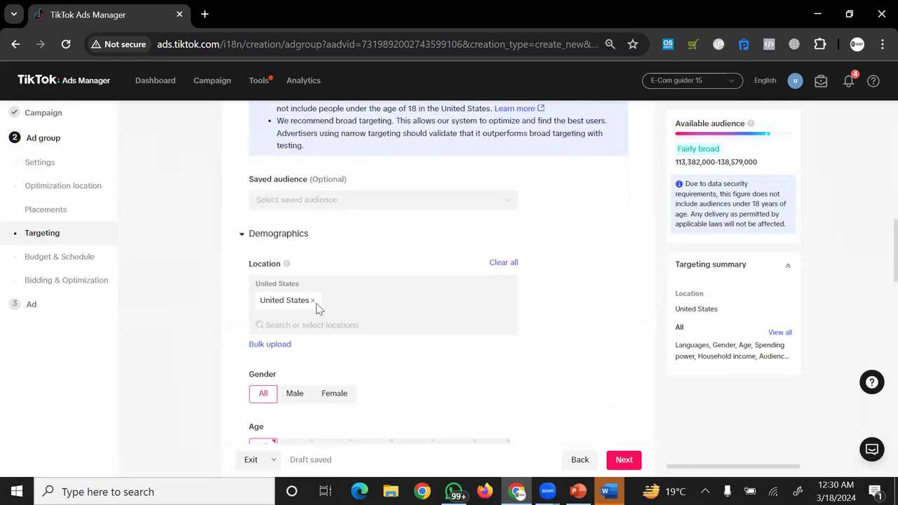
# Remove United States from the locations, trying Pakistan and Khyber Pakhtunkhwa before removing them too.
pyautogui.click(311, 302)
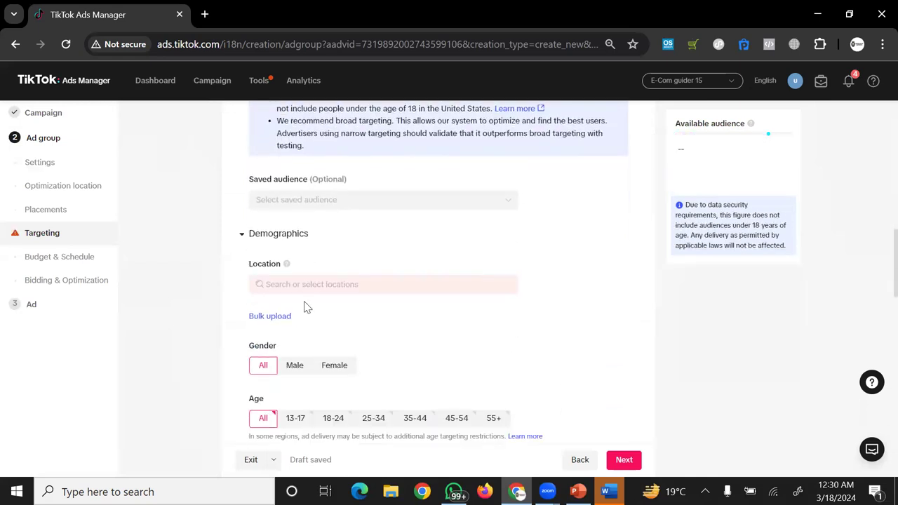
pyautogui.click(312, 287)
pyautogui.write('PAKISTAN')
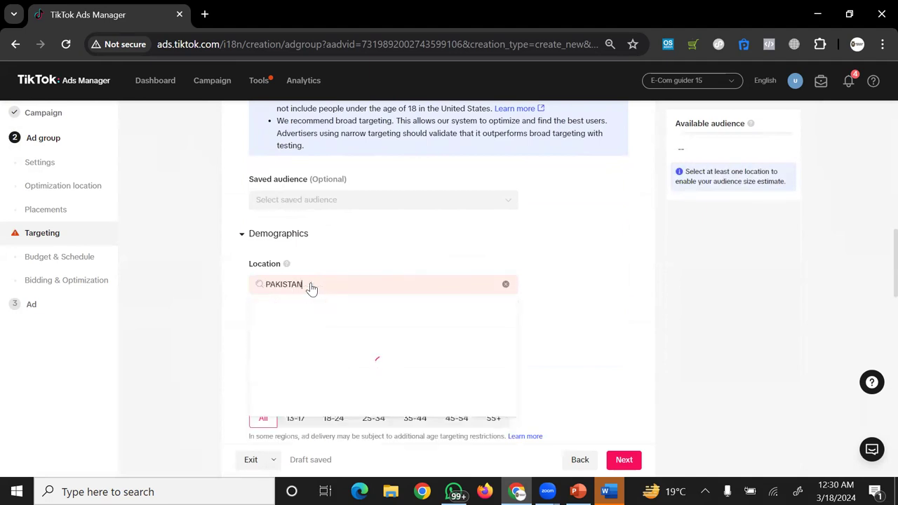
pyautogui.click(285, 326)
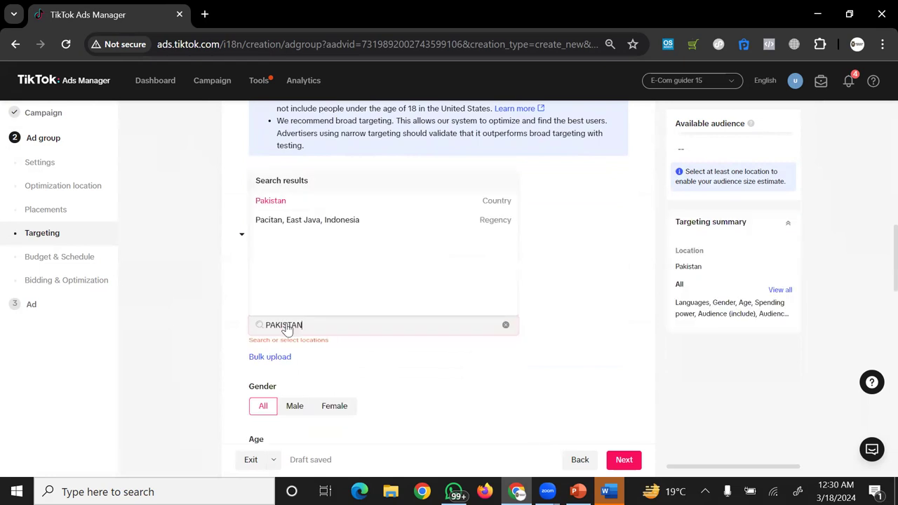
pyautogui.click(568, 335)
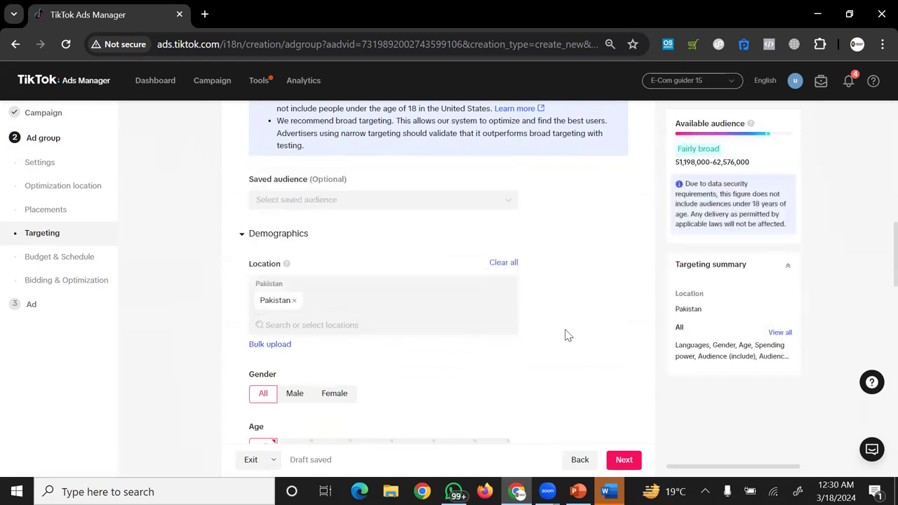
pyautogui.click(294, 302)
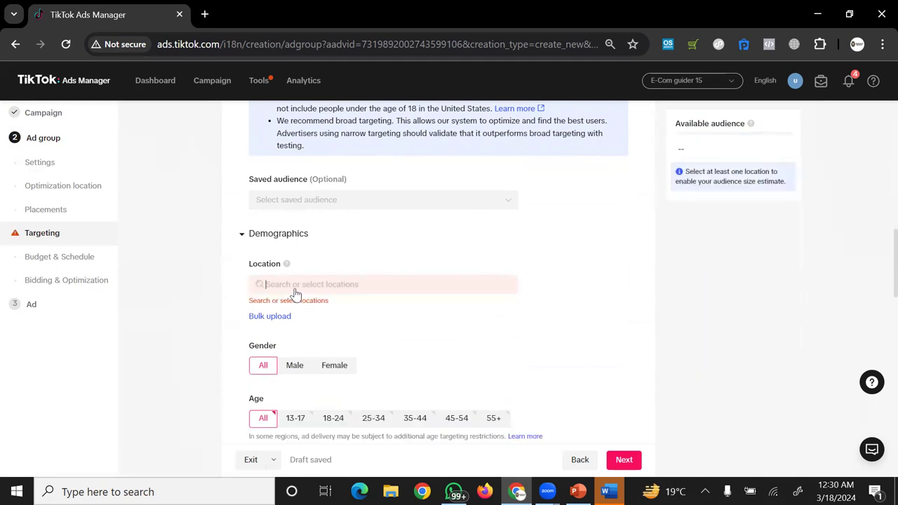
pyautogui.click(295, 289)
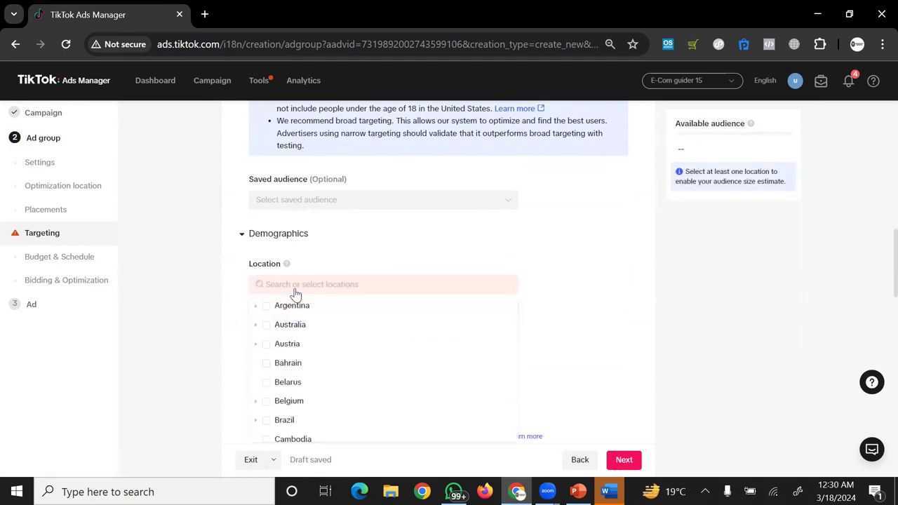
pyautogui.write('KHYBER PA')
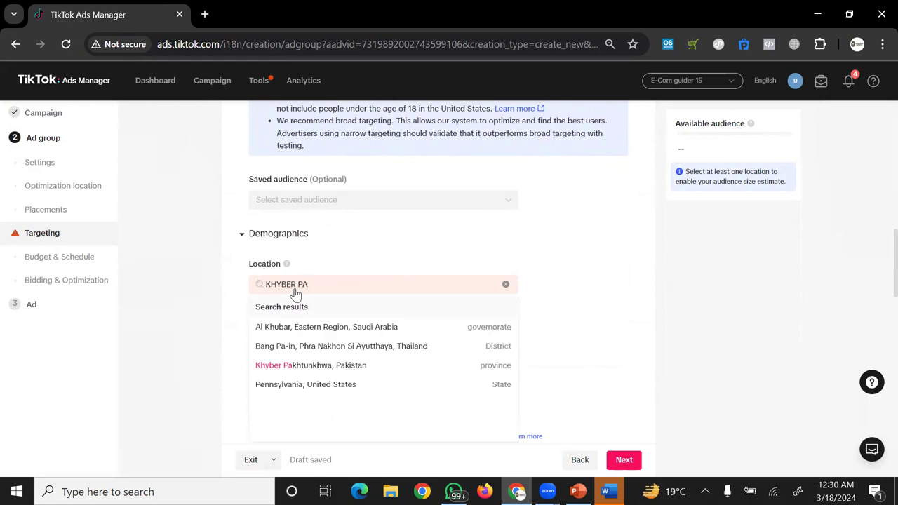
pyautogui.click(316, 363)
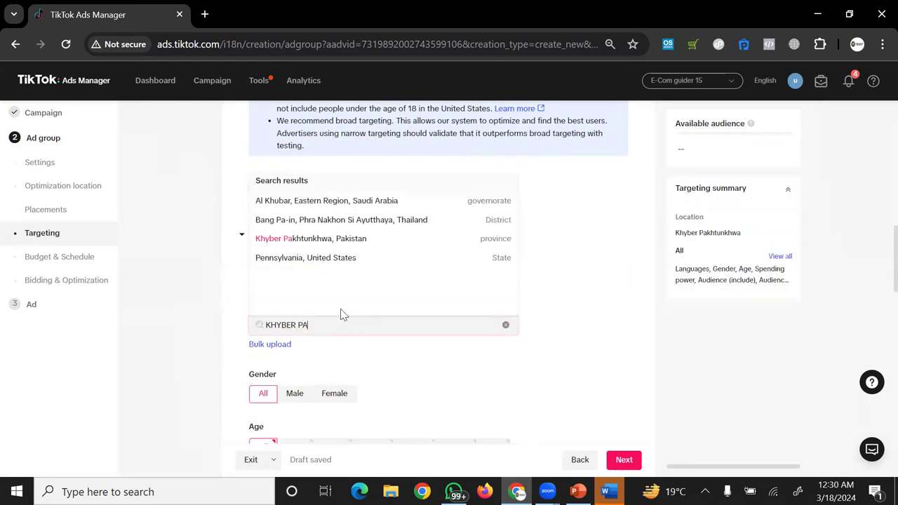
pyautogui.click(542, 327)
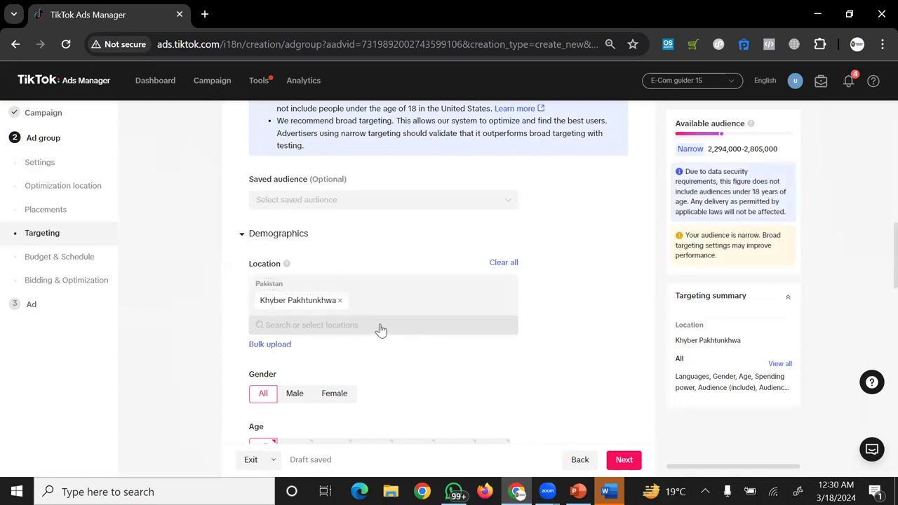
pyautogui.click(338, 301)
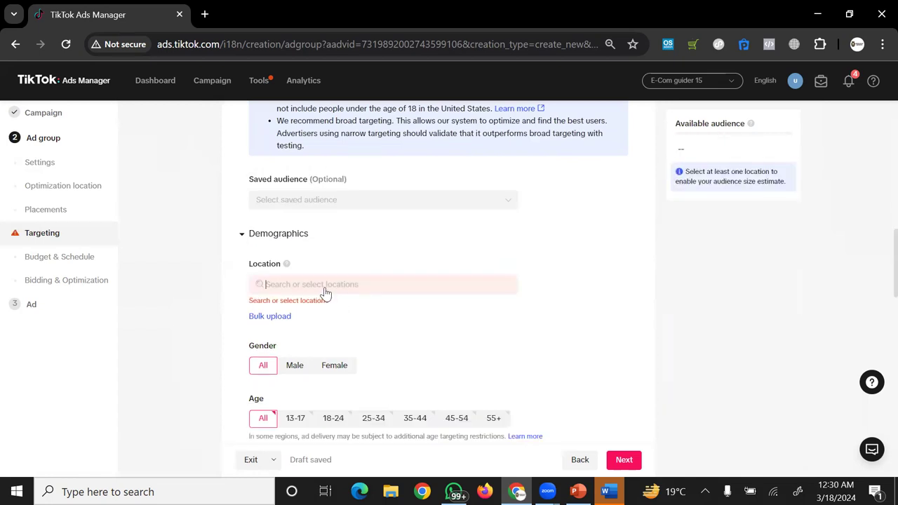
# Add Islamabad, Rawalpindi and Lahore as target locations.
pyautogui.write('ISLAM')
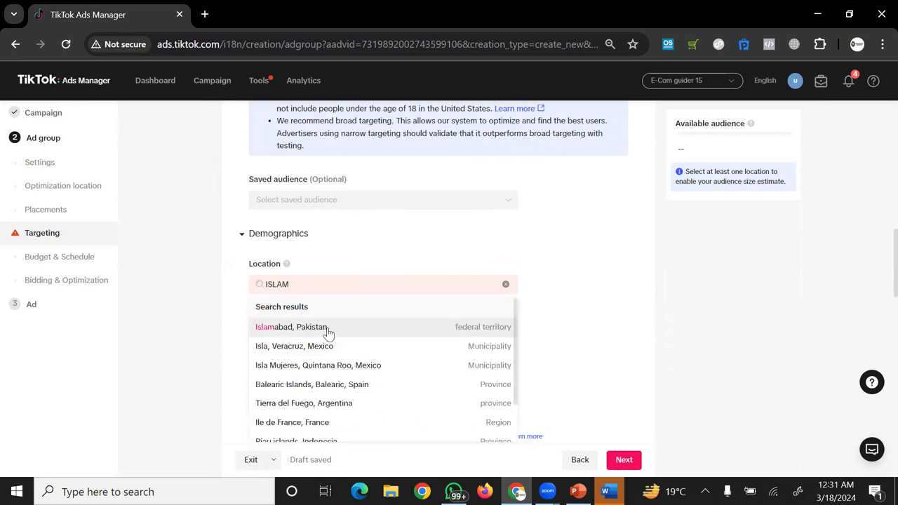
pyautogui.click(329, 328)
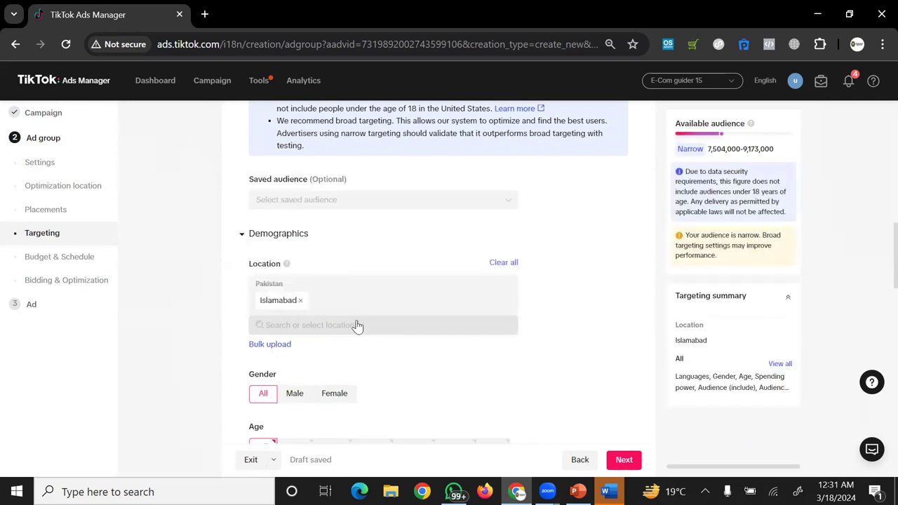
pyautogui.click(342, 327)
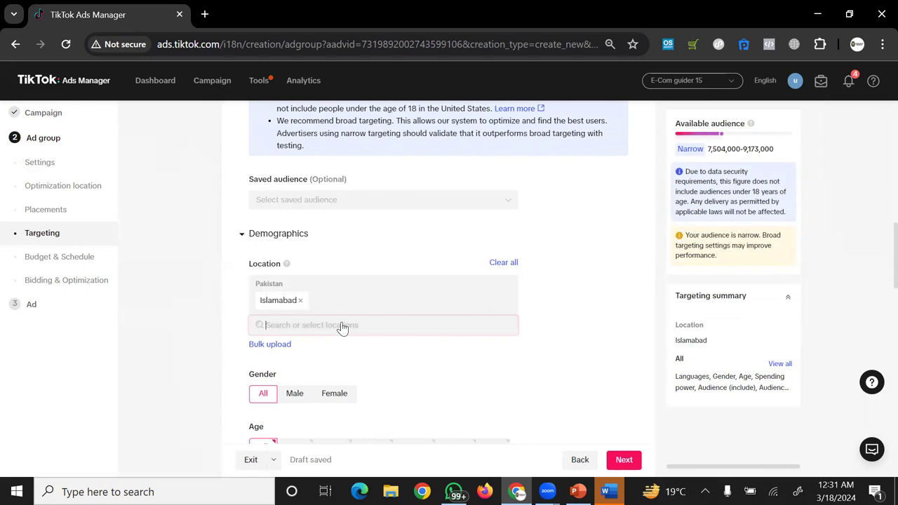
pyautogui.write('RAWALPINDI')
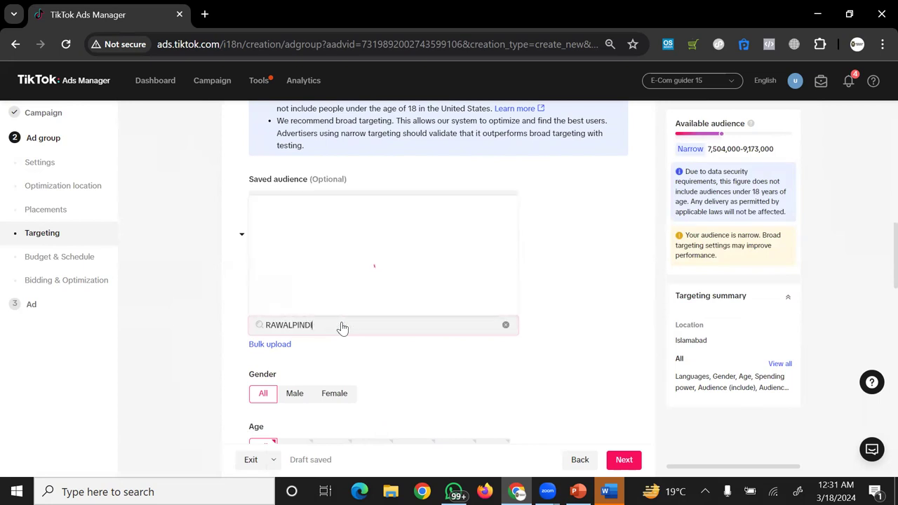
pyautogui.click(307, 200)
pyautogui.click(607, 267)
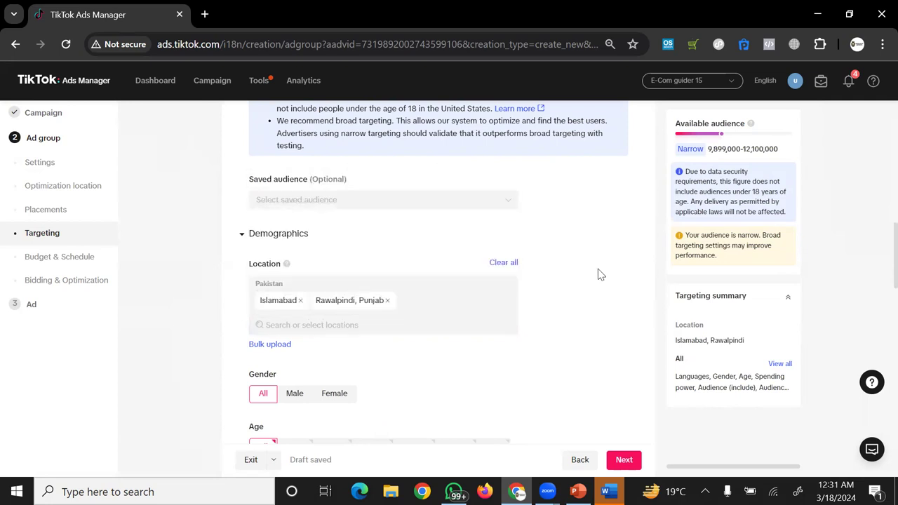
pyautogui.click(432, 331)
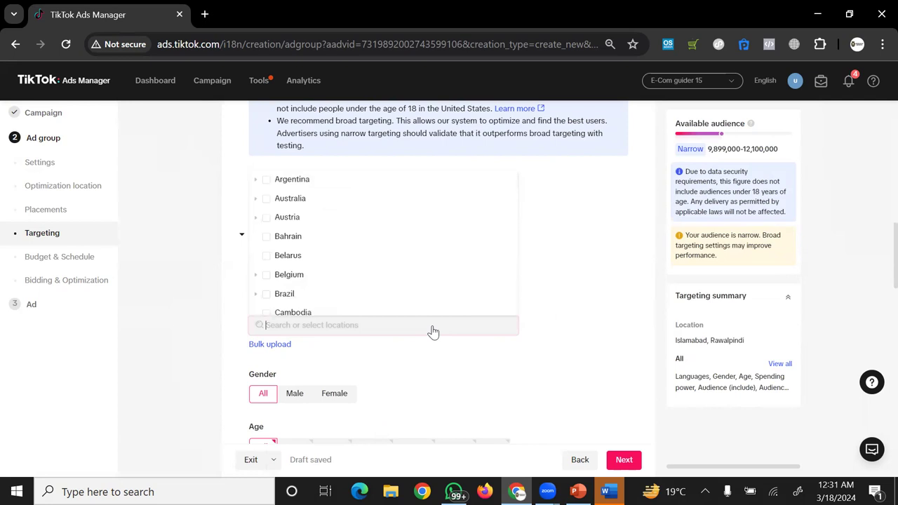
pyautogui.write('LAHORE')
pyautogui.click(348, 203)
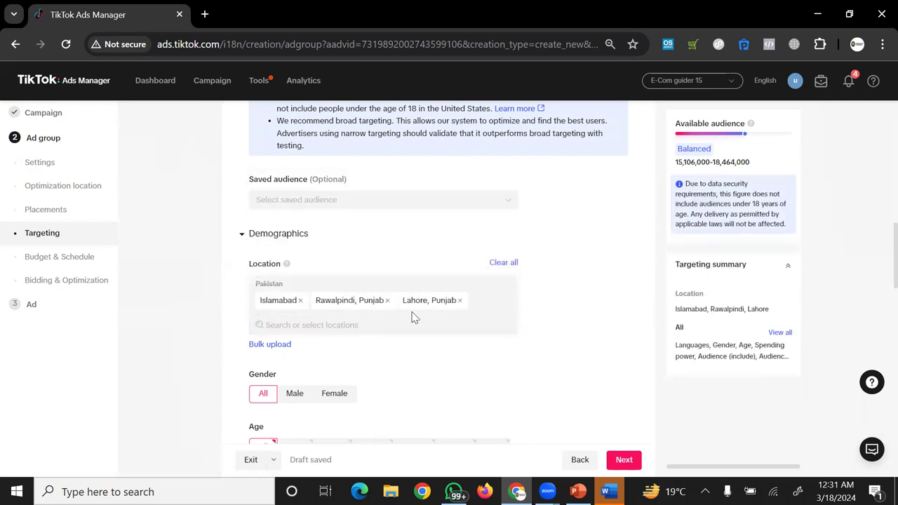
# Add Karachi and Multan, Punjab to the target locations, then clear the search box.
pyautogui.click(384, 327)
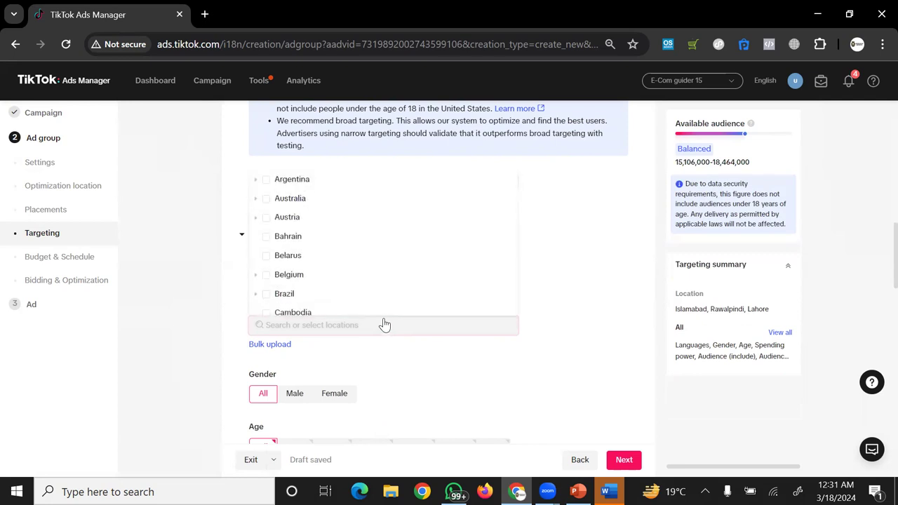
pyautogui.write('KARAC')
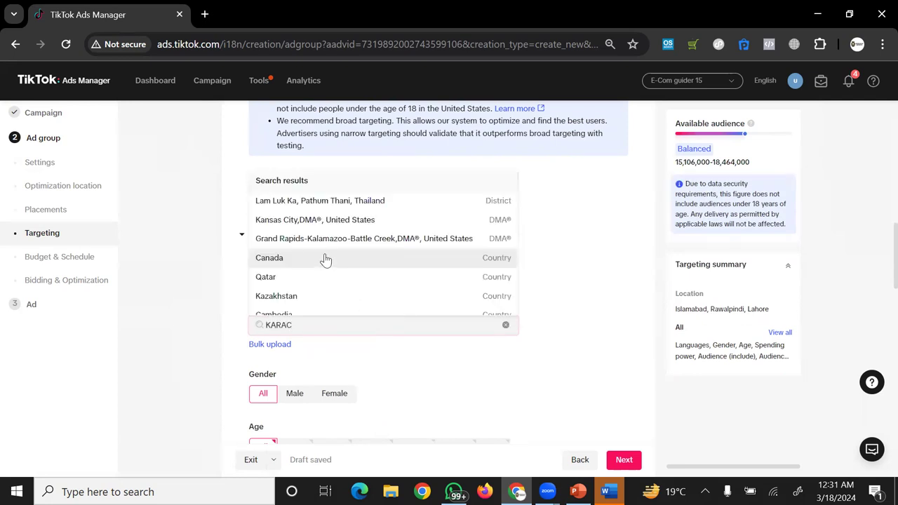
pyautogui.click(316, 240)
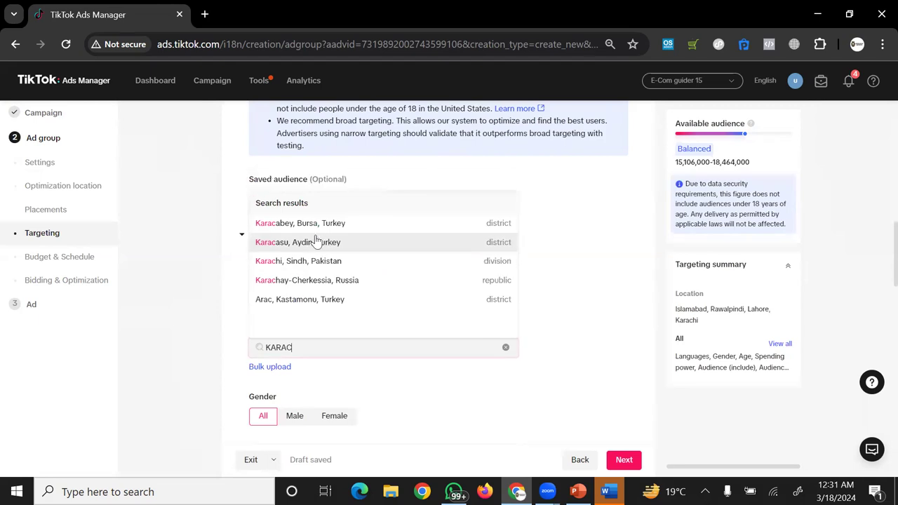
pyautogui.click(551, 261)
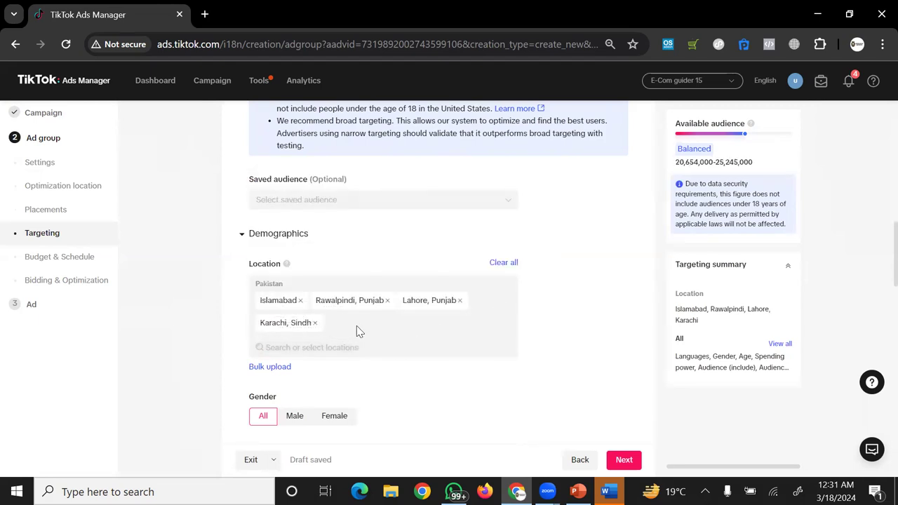
pyautogui.click(345, 346)
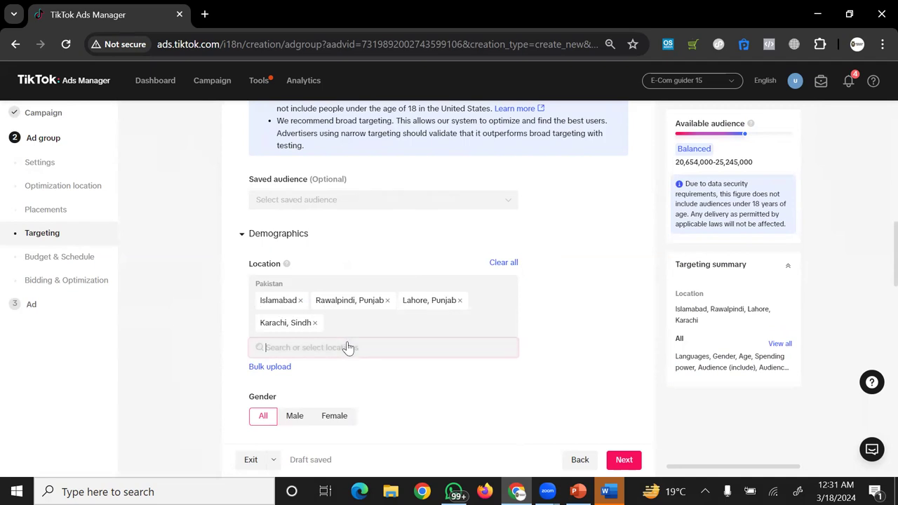
pyautogui.write('CHARS')
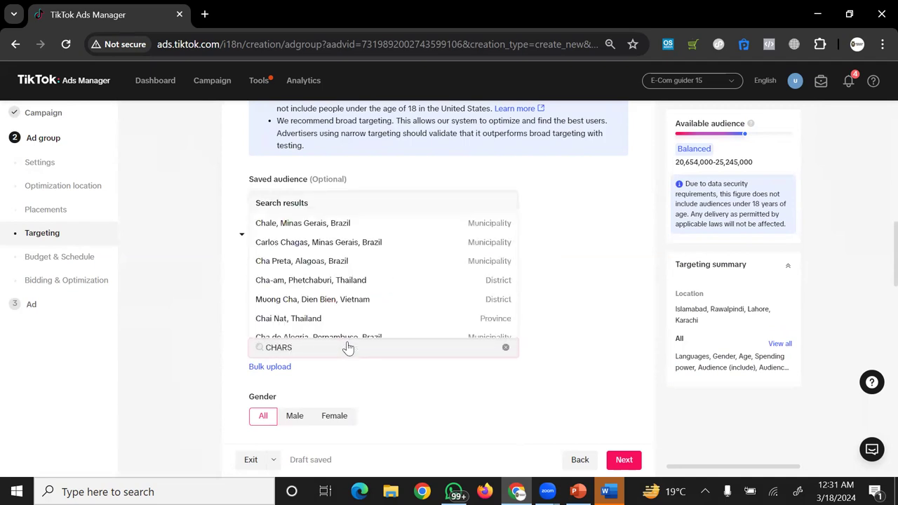
pyautogui.write('AD')
pyautogui.press('BackSpace')
pyautogui.press('BackSpace')
pyautogui.press('BackSpace')
pyautogui.press('BackSpace')
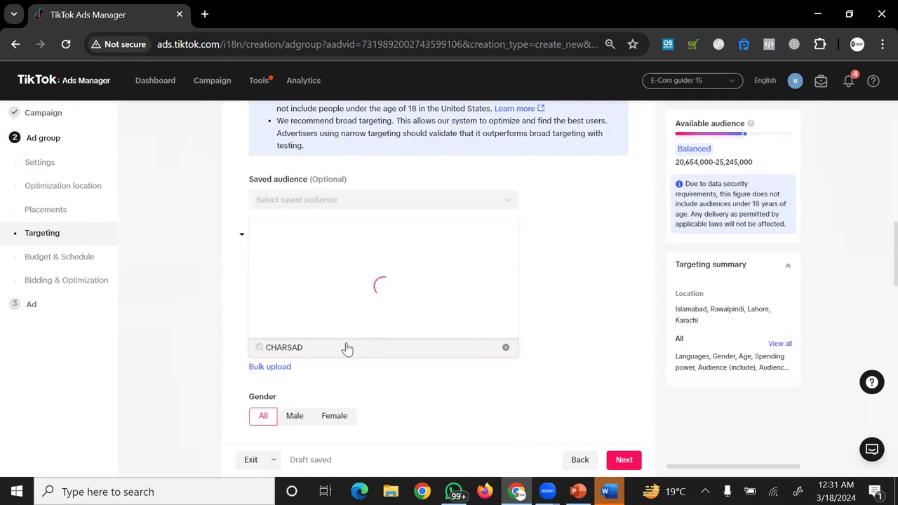
pyautogui.press('BackSpace')
pyautogui.press('BackSpace')
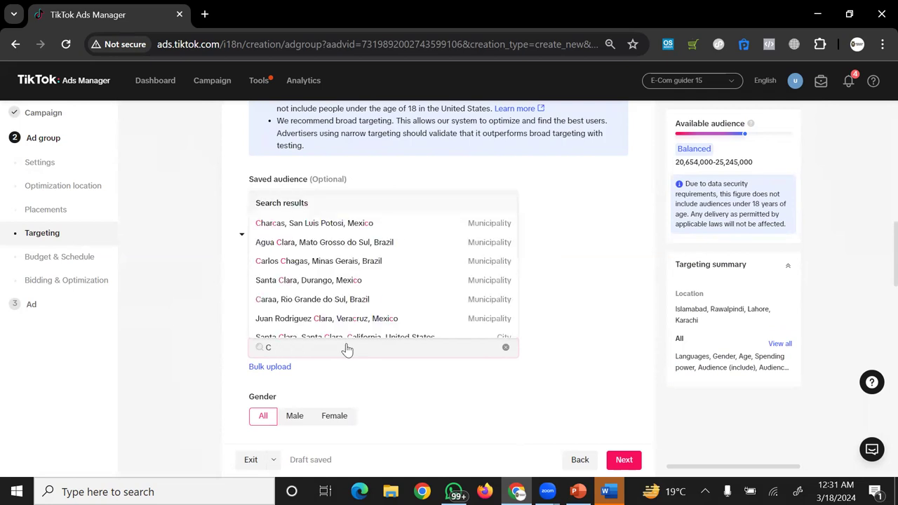
pyautogui.press('BackSpace')
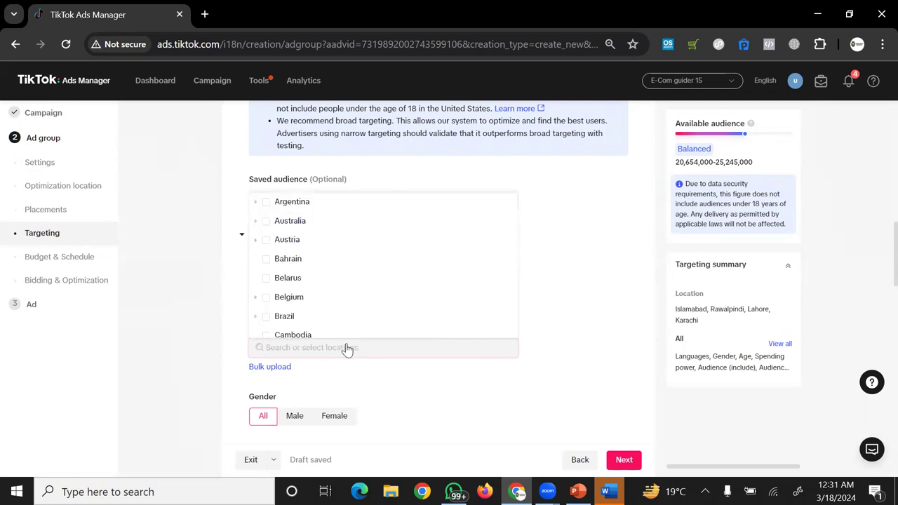
pyautogui.write('MULTAN')
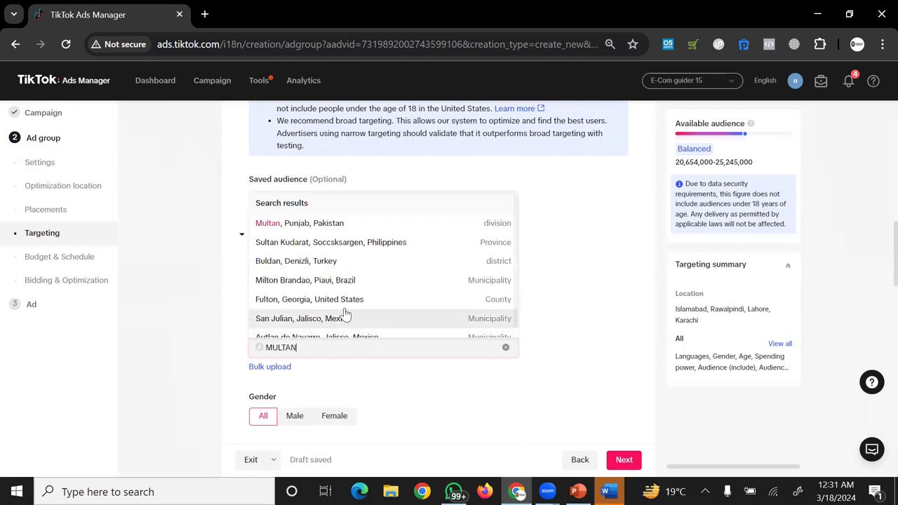
pyautogui.click(341, 223)
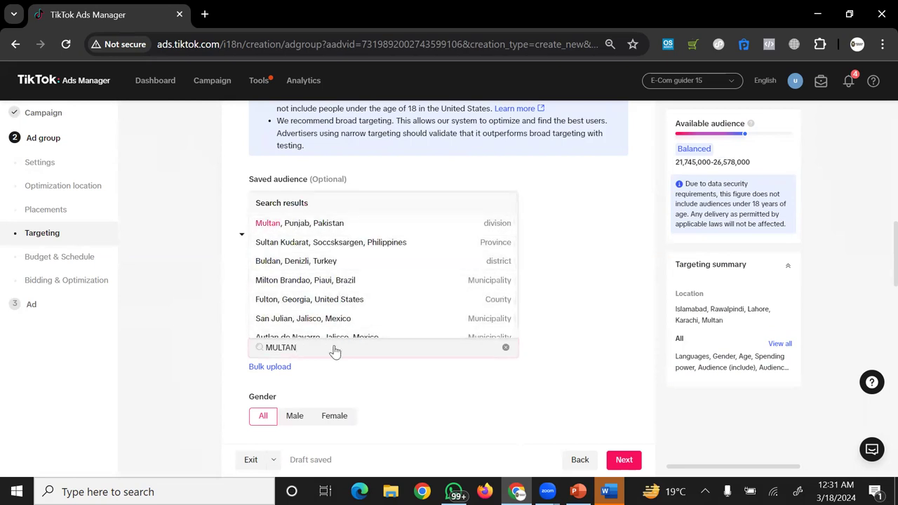
pyautogui.click(376, 355)
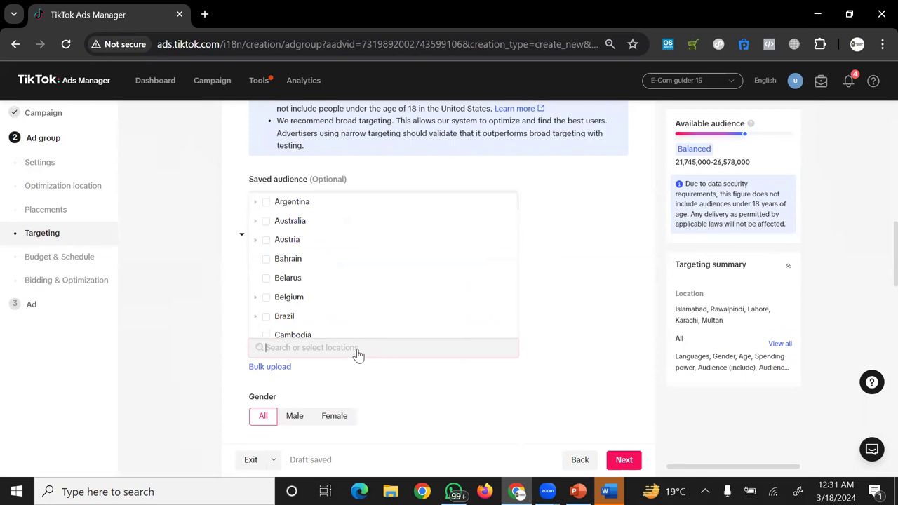
# Add Hyderabad, Sindh to the locations; searches for SIAL and Dera Ismail Khan are abandoned.
pyautogui.write('HYDERA')
pyautogui.click(330, 224)
pyautogui.doubleClick(320, 349)
pyautogui.write('SIAL')
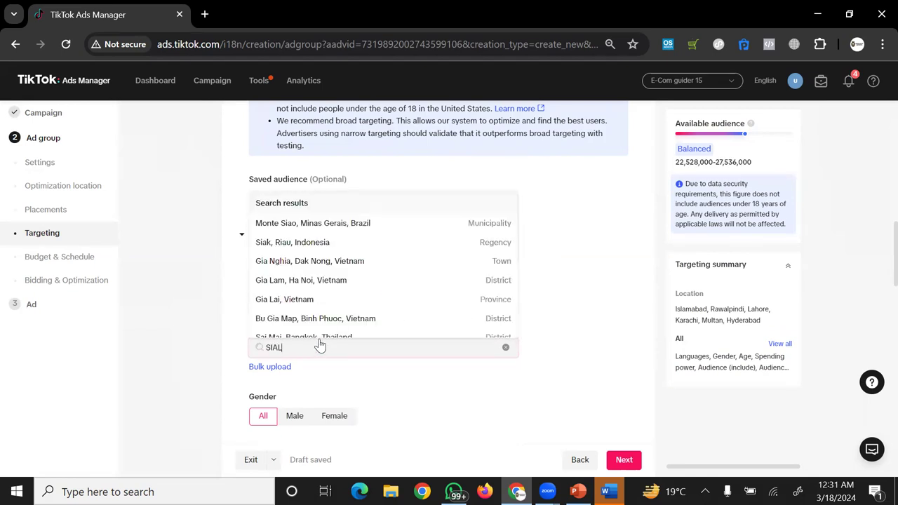
pyautogui.press('BackSpace')
pyautogui.press('BackSpace')
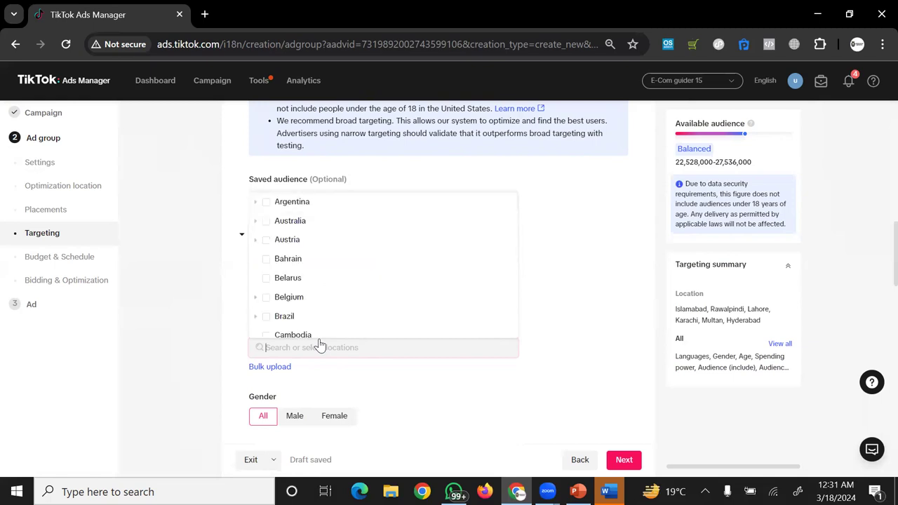
pyautogui.write('DI KHA')
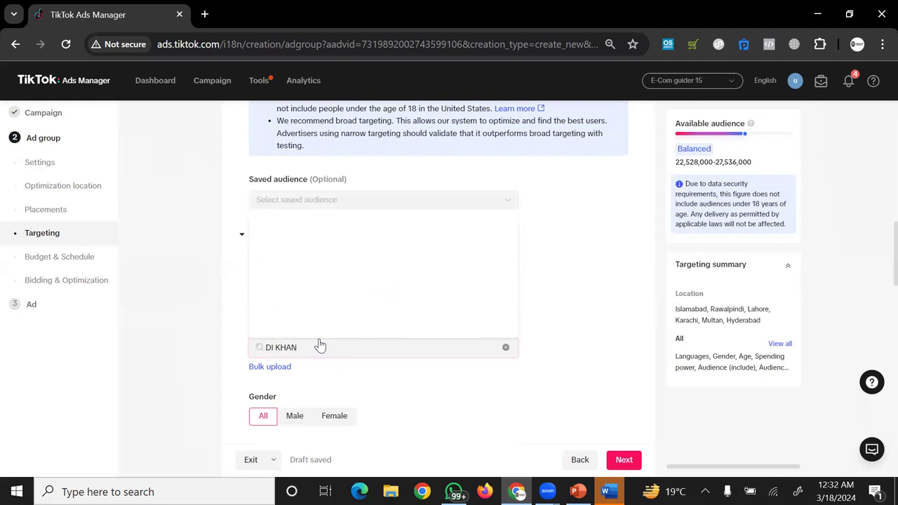
pyautogui.write('N')
pyautogui.hotkey('ctrl', 'a')
pyautogui.write('DER')
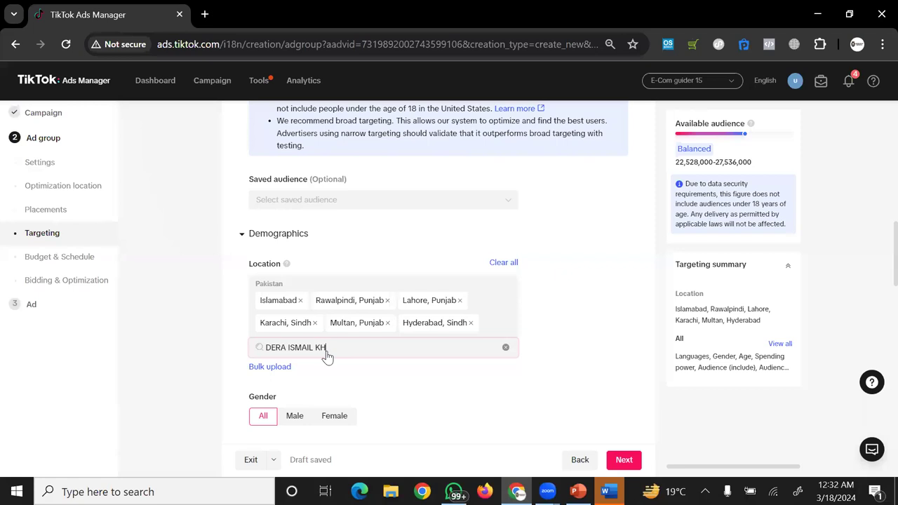
pyautogui.write('A ISMAIL KHAN')
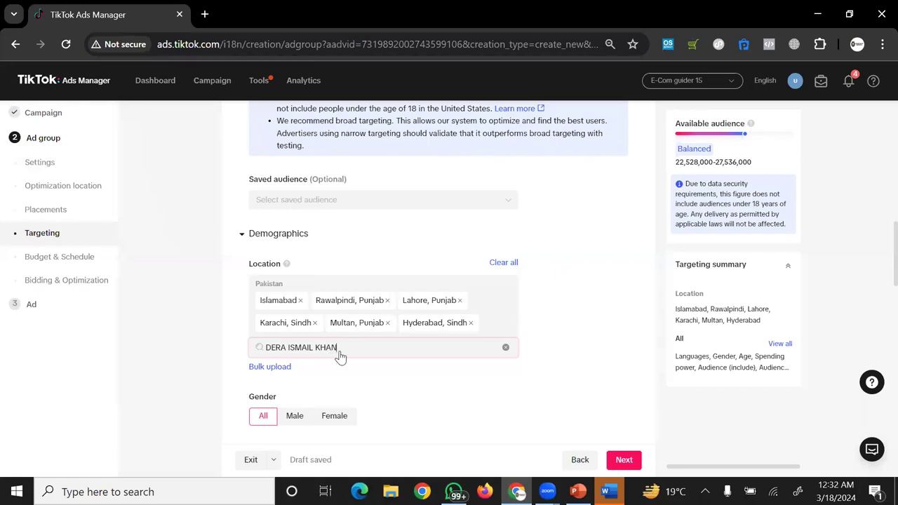
pyautogui.press('BackSpace')
pyautogui.press('BackSpace')
pyautogui.press('BackSpace')
pyautogui.press('BackSpace')
pyautogui.press('BackSpace')
pyautogui.press('BackSpace')
pyautogui.press('BackSpace')
pyautogui.press('BackSpace')
pyautogui.press('BackSpace')
pyautogui.press('BackSpace')
pyautogui.press('BackSpace')
pyautogui.press('BackSpace')
pyautogui.press('BackSpace')
pyautogui.press('BackSpace')
pyautogui.press('BackSpace')
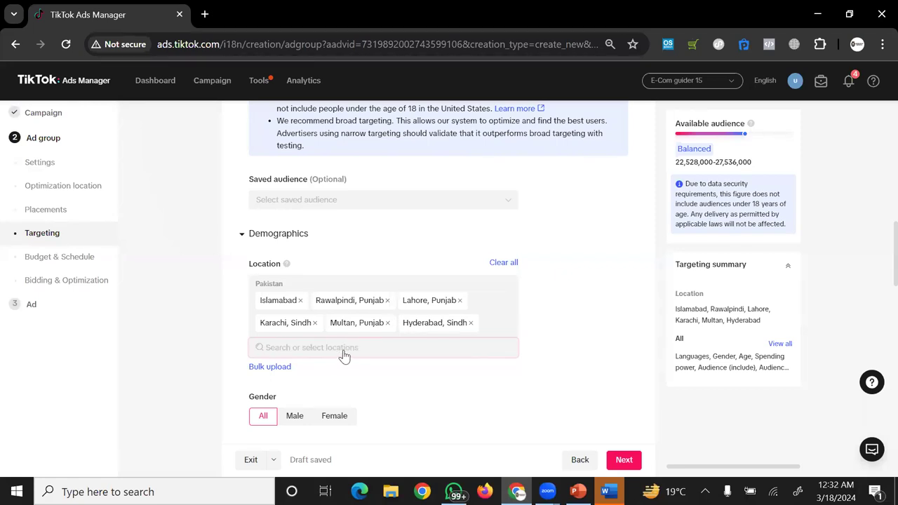
# Add Gujranwala, Faisalabad and Sukkur as locations, retry Karachi, and review the location tags.
pyautogui.write('GUJRA')
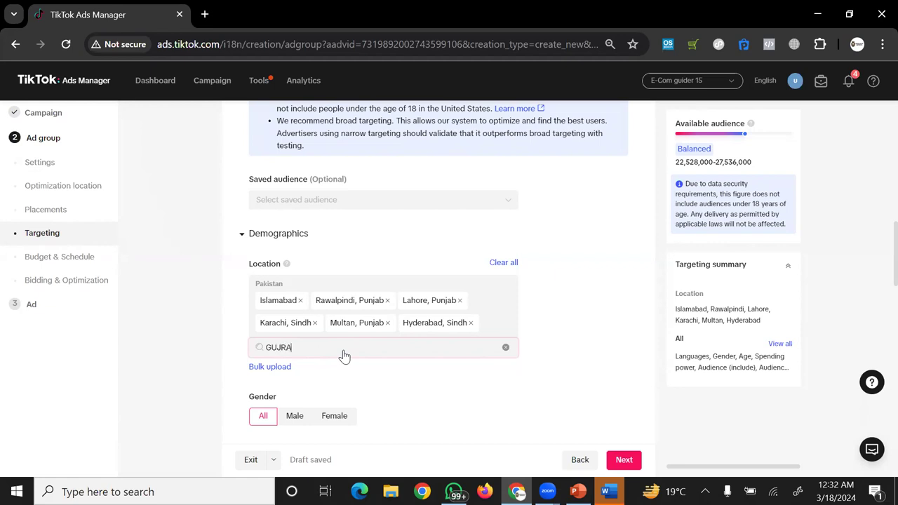
pyautogui.click(505, 347)
pyautogui.click(370, 355)
pyautogui.write('GUJRAN')
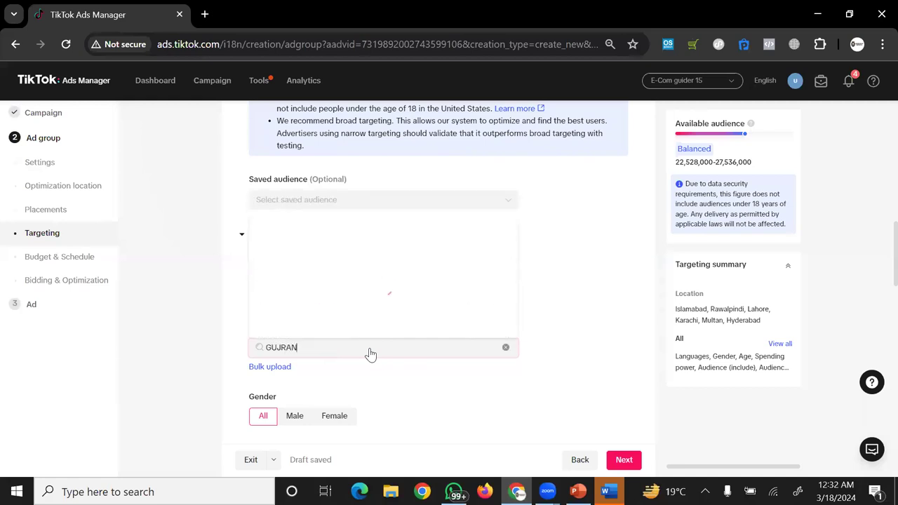
pyautogui.click(337, 260)
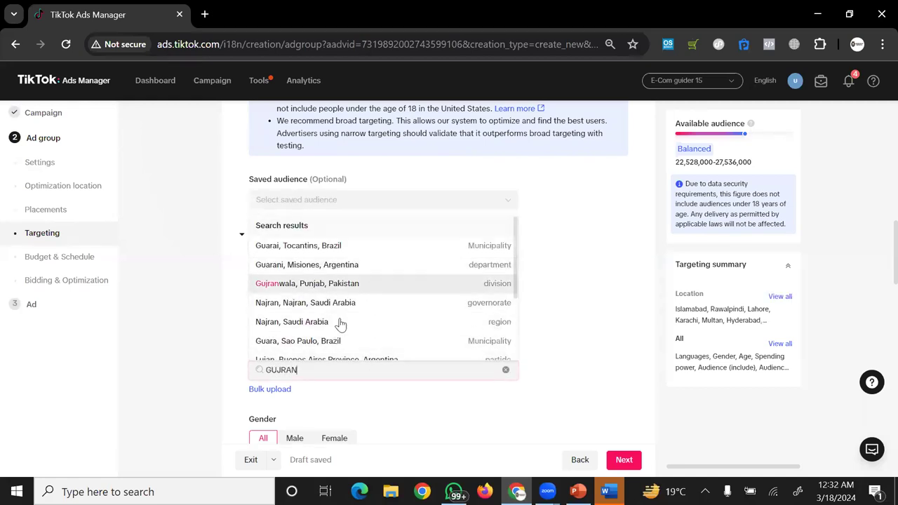
pyautogui.write('FA')
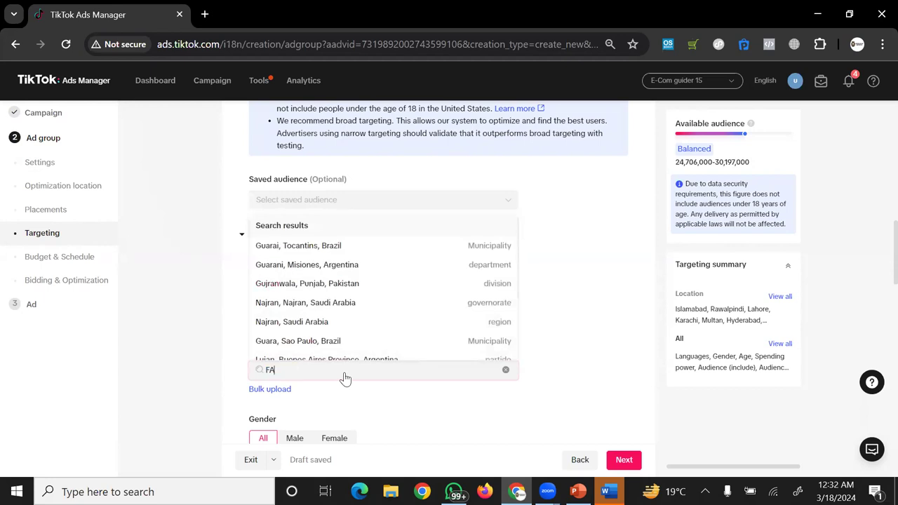
pyautogui.write('ISAL')
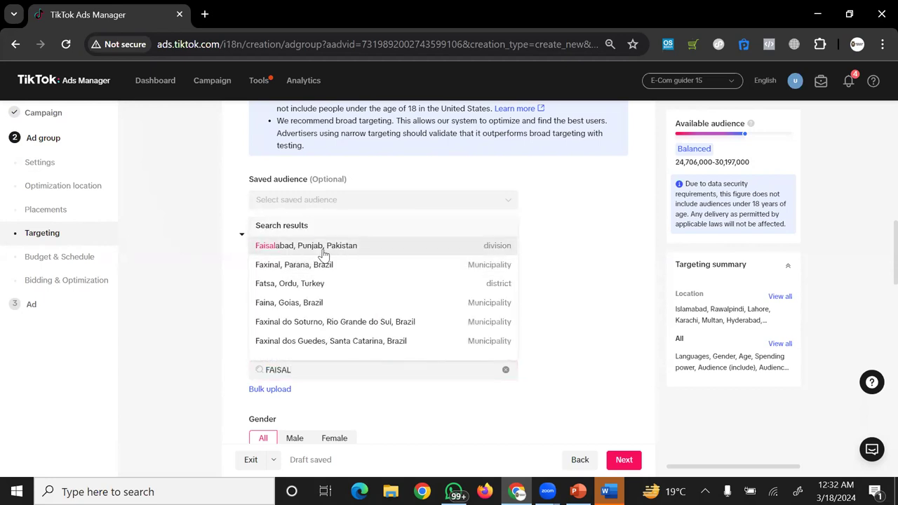
pyautogui.doubleClick(319, 375)
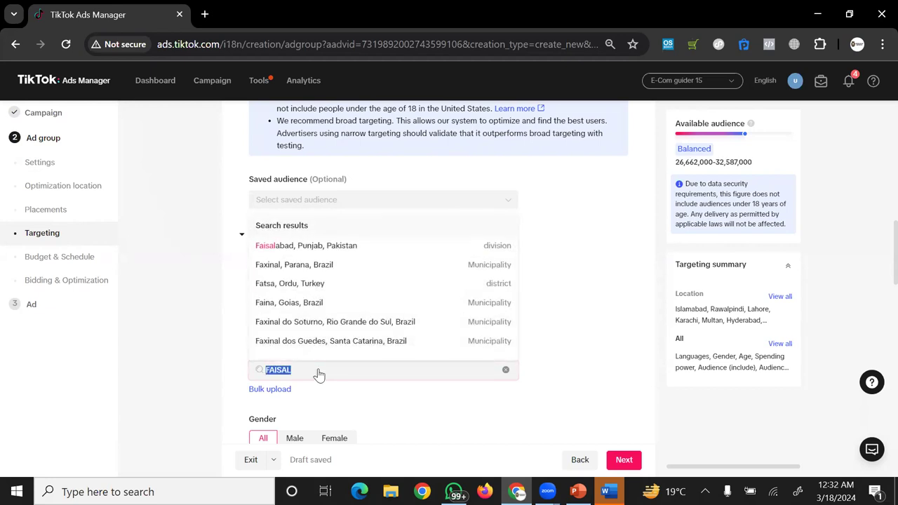
pyautogui.write('SUKK')
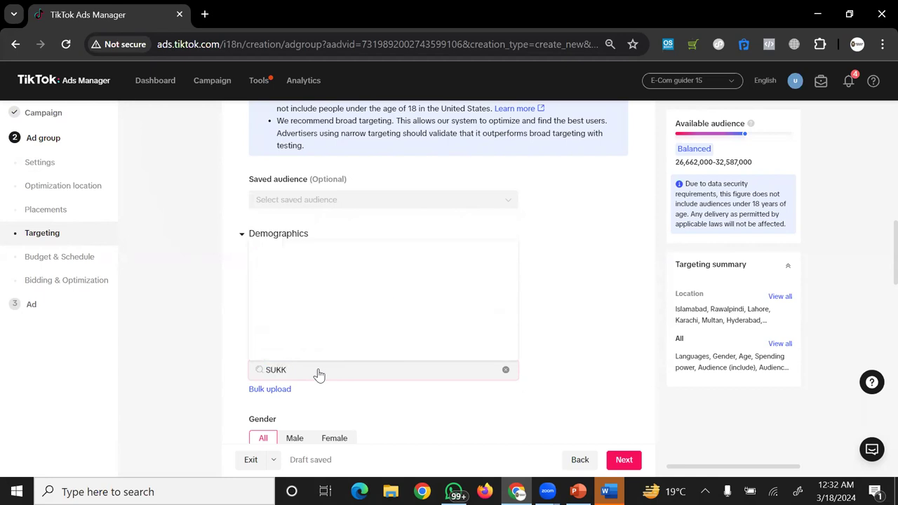
pyautogui.doubleClick(309, 372)
pyautogui.write('KARA')
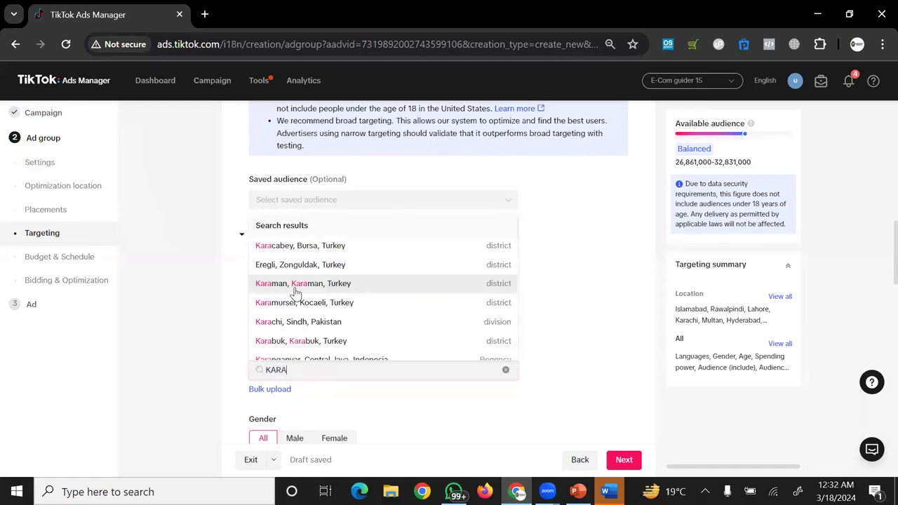
pyautogui.write('CHI')
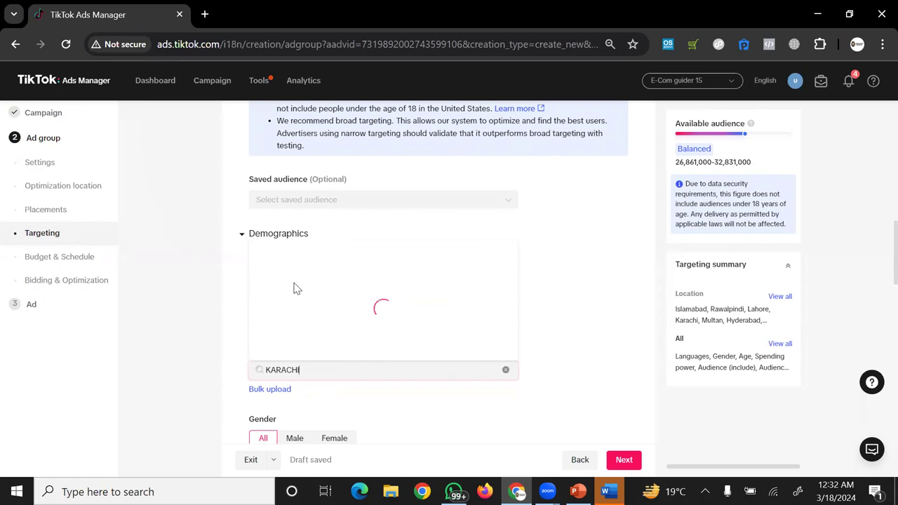
pyautogui.click(322, 246)
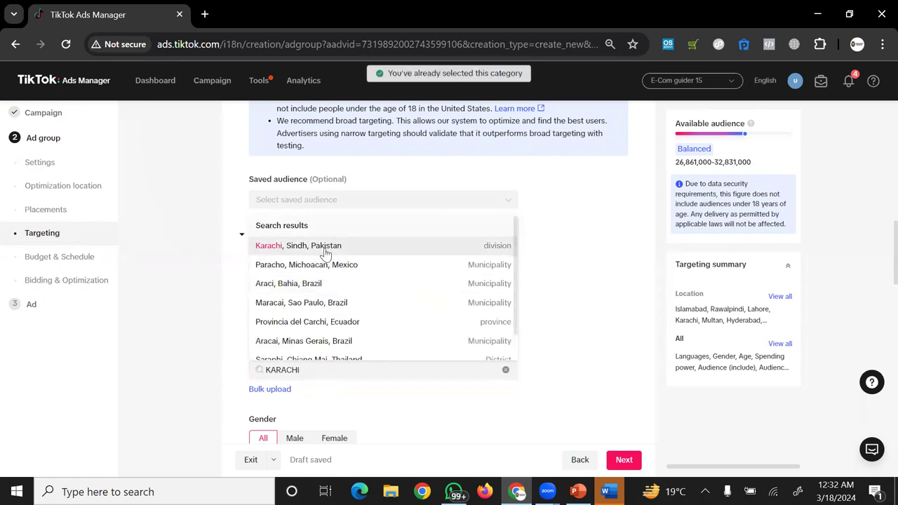
pyautogui.click(370, 380)
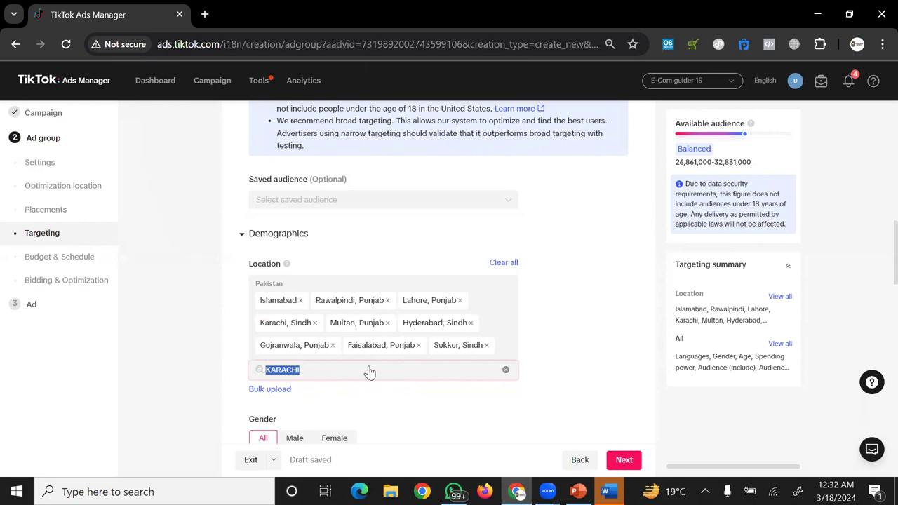
pyautogui.click(204, 15)
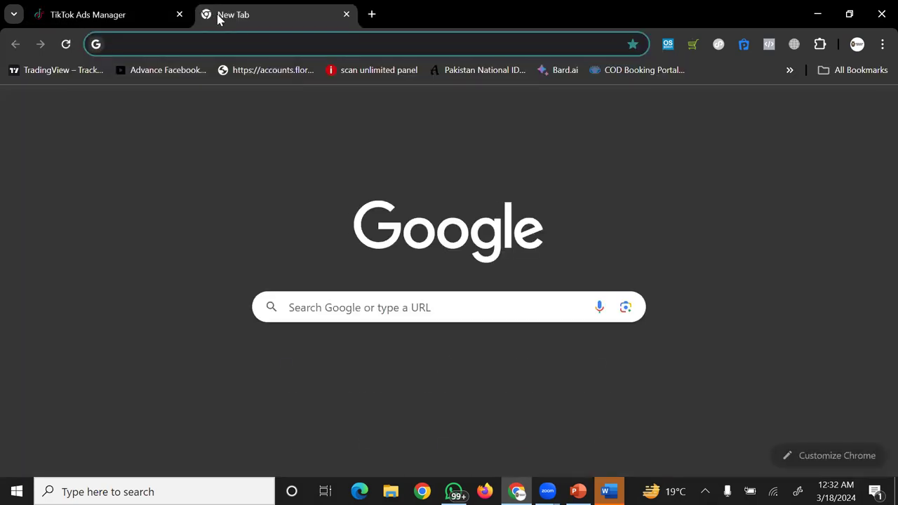
# Google 'SINDH MAJOR CITIES NAMES', then enter JAMSHORO as the next Ads Manager location query.
pyautogui.write('SINDH CITIES NAMES')
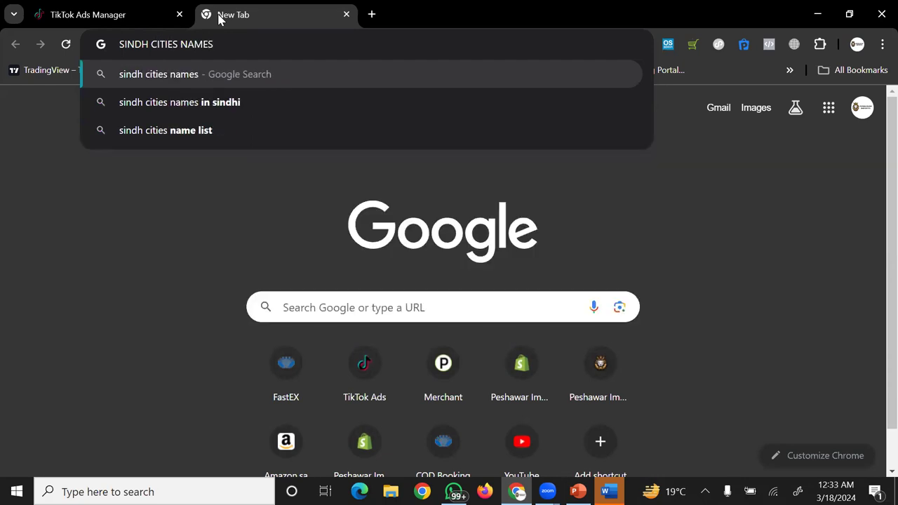
pyautogui.write('MAJOR')
pyautogui.press('Return')
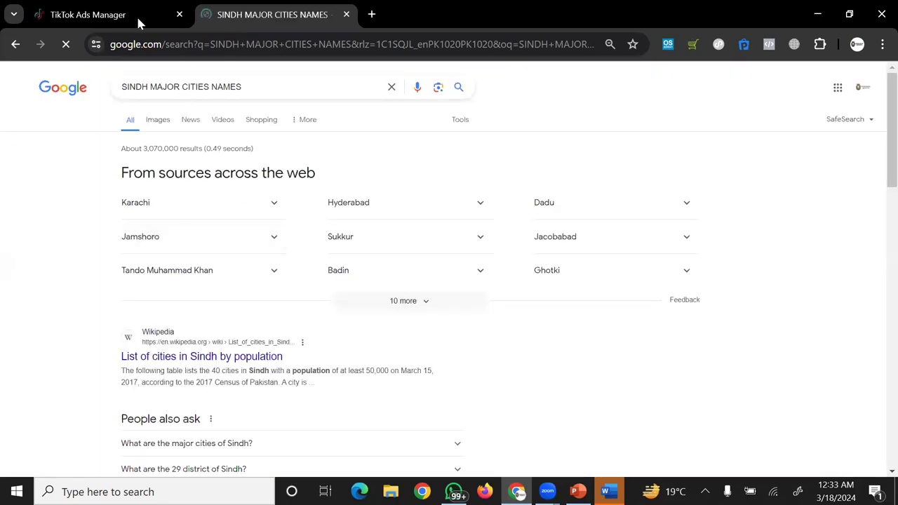
pyautogui.click(98, 14)
pyautogui.write('JAMS')
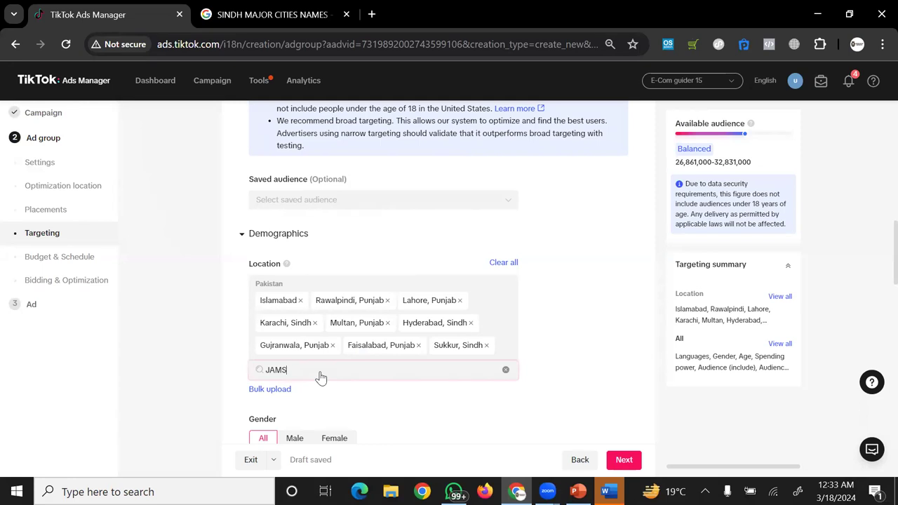
pyautogui.write('HORO')
# Try Sindh cities Jamshoro, Jacobabad and Ghotki without adding them, then Google Punjab's major cities instead.
pyautogui.press('BackSpace')
pyautogui.press('BackSpace')
pyautogui.press('BackSpace')
pyautogui.press('BackSpace')
pyautogui.press('BackSpace')
pyautogui.press('BackSpace')
pyautogui.press('BackSpace')
pyautogui.click(404, 401)
pyautogui.click(264, 15)
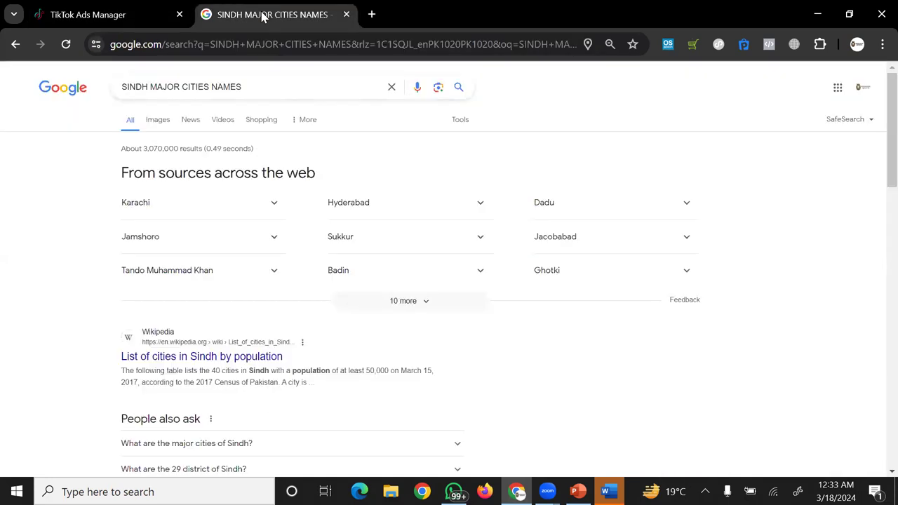
pyautogui.click(157, 15)
pyautogui.click(326, 377)
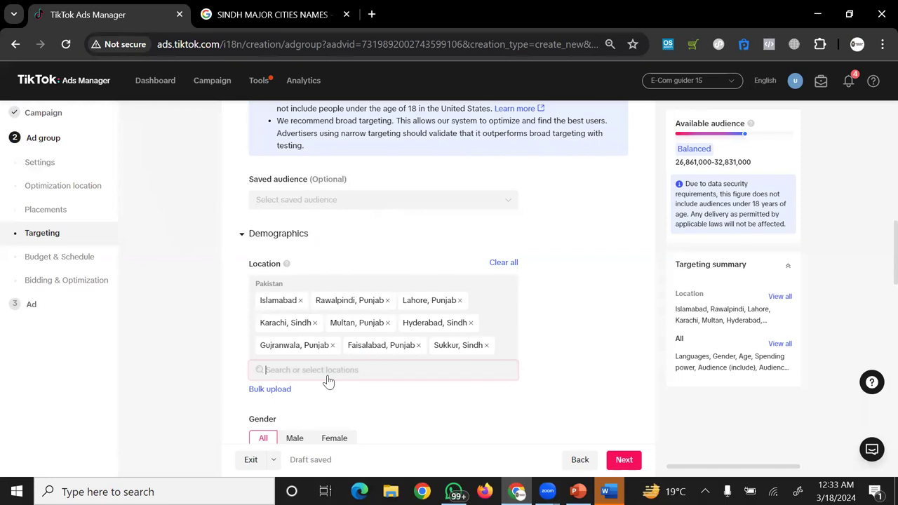
pyautogui.write('JACOB')
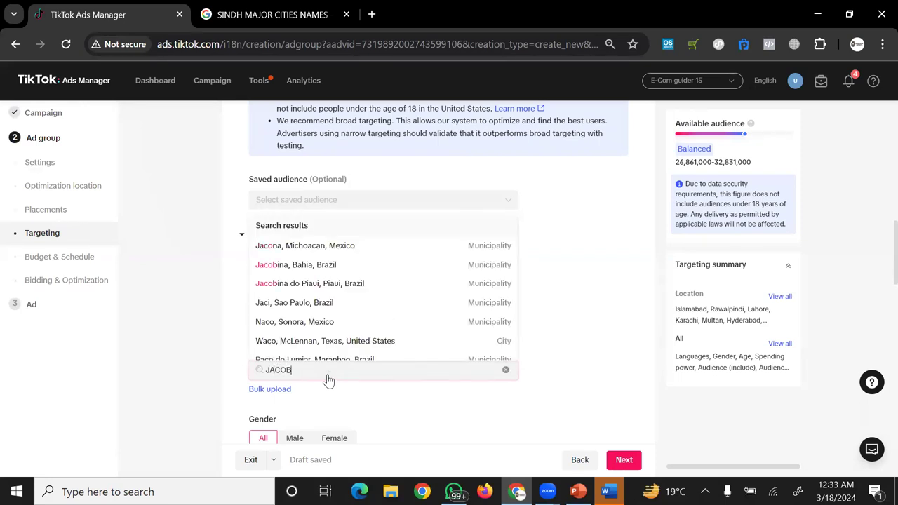
pyautogui.write('ABAD')
pyautogui.doubleClick(328, 376)
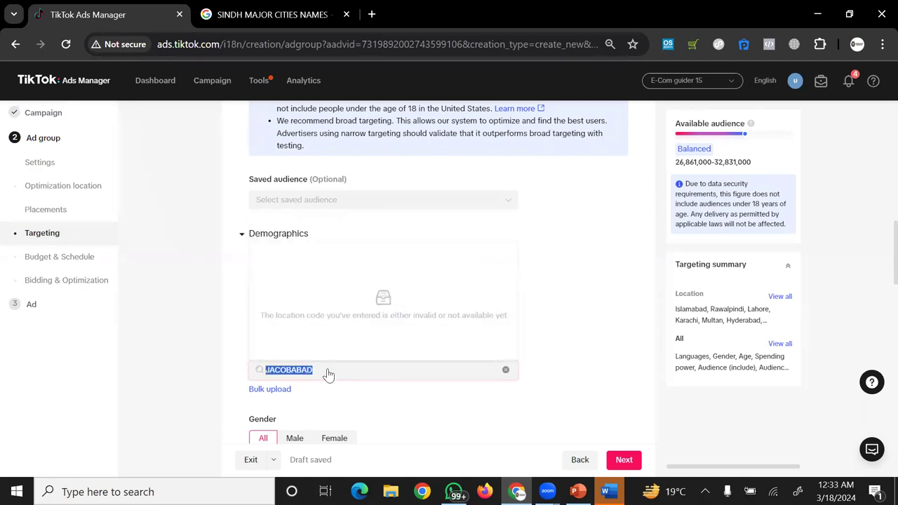
pyautogui.press('BackSpace')
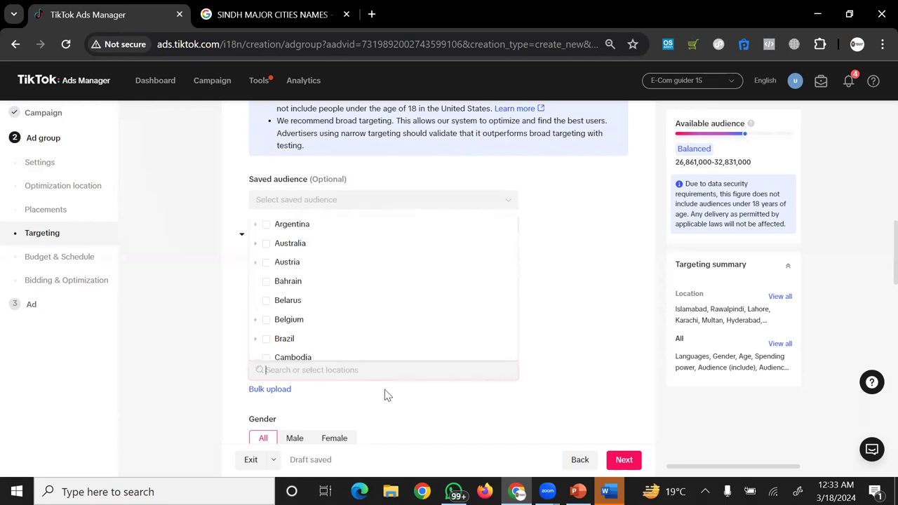
pyautogui.write('GHOTK')
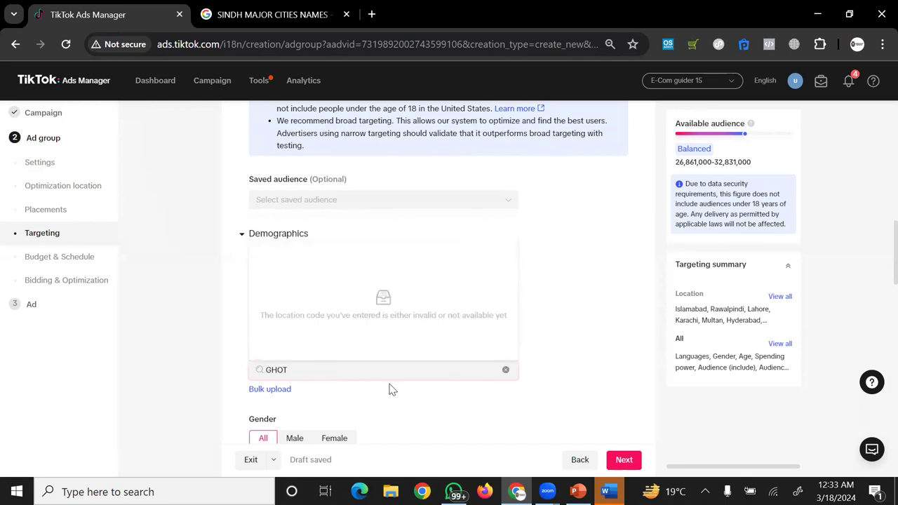
pyautogui.press('BackSpace')
pyautogui.press('BackSpace')
pyautogui.press('BackSpace')
pyautogui.press('BackSpace')
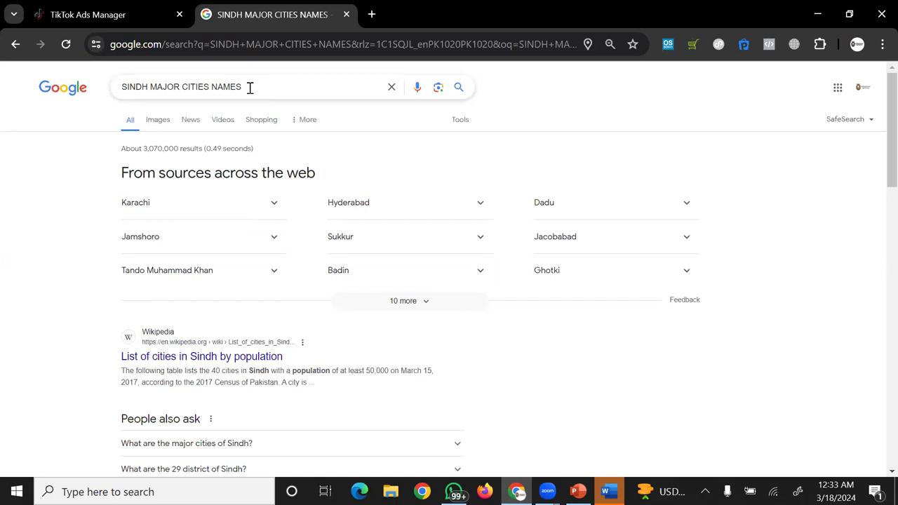
pyautogui.doubleClick(133, 87)
pyautogui.write('PUNJAB')
pyautogui.press('Return')
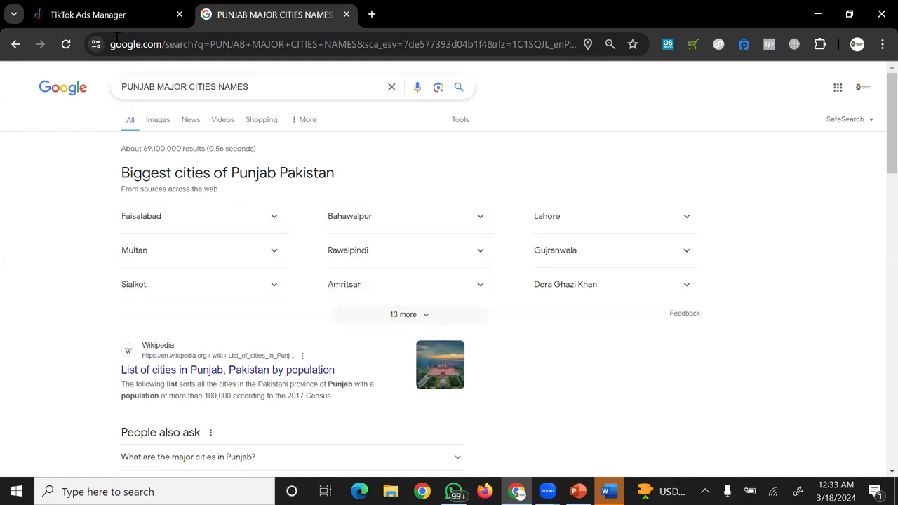
pyautogui.click(91, 9)
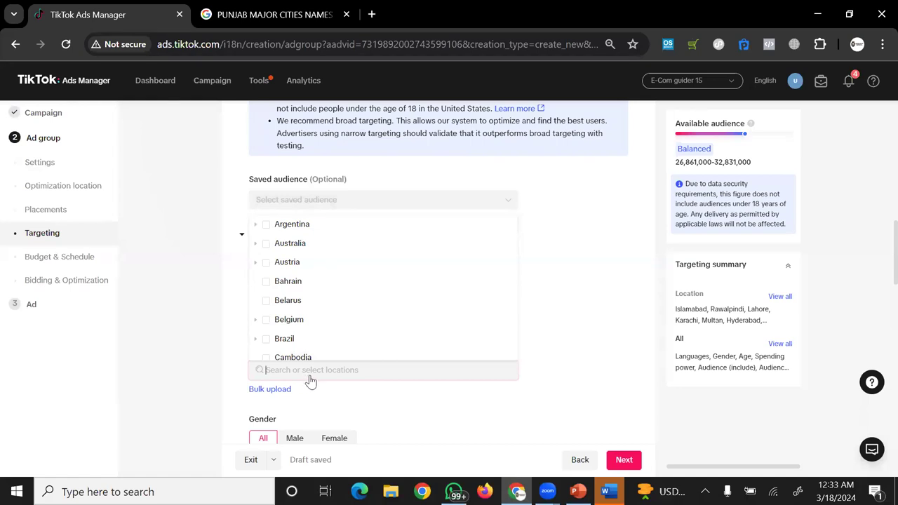
# Search and add Bahawalpur, Dera Ghazi Khan, Punjab and Quetta, Balochistan as target locations.
pyautogui.write('BAHAWA')
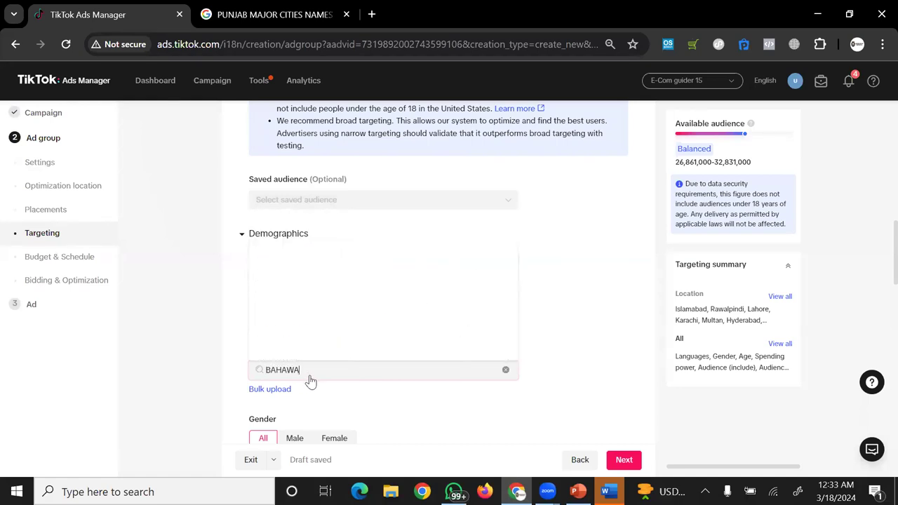
pyautogui.click(295, 247)
pyautogui.doubleClick(304, 397)
pyautogui.write('DERA GH')
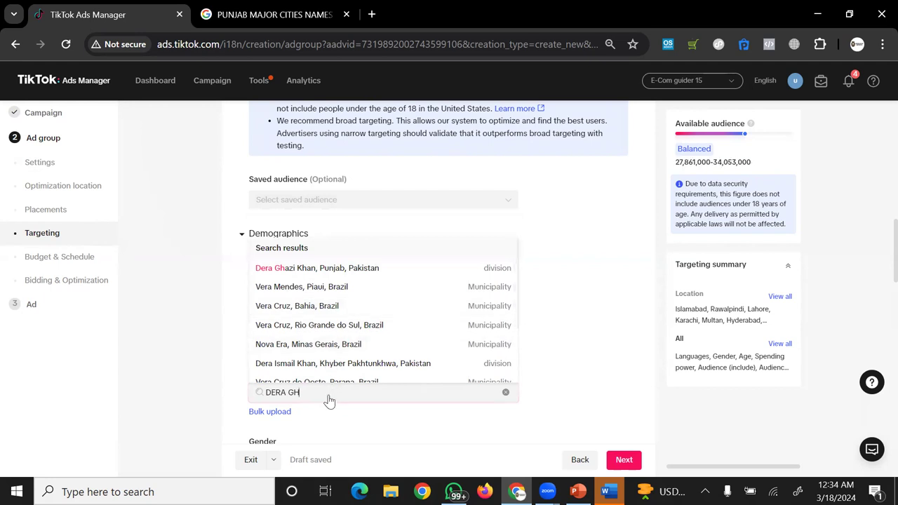
pyautogui.press('Return')
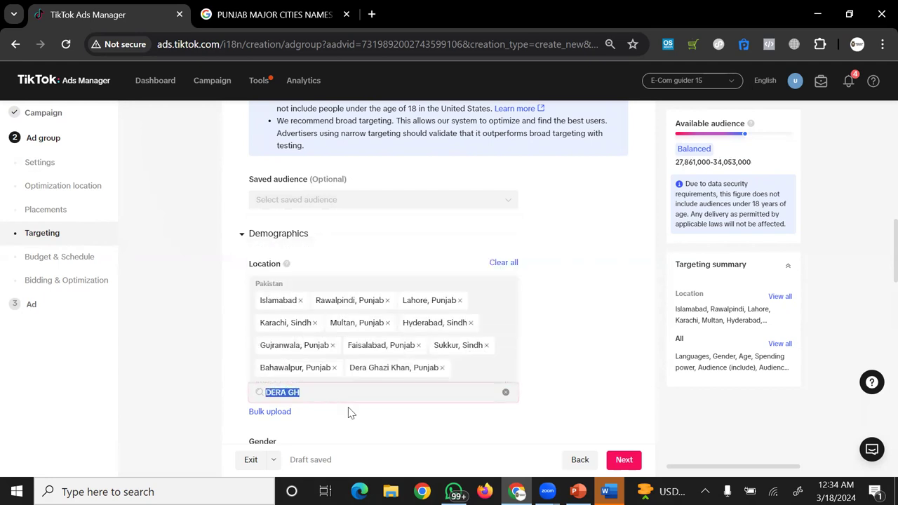
pyautogui.write('QUETTA')
pyautogui.click(506, 393)
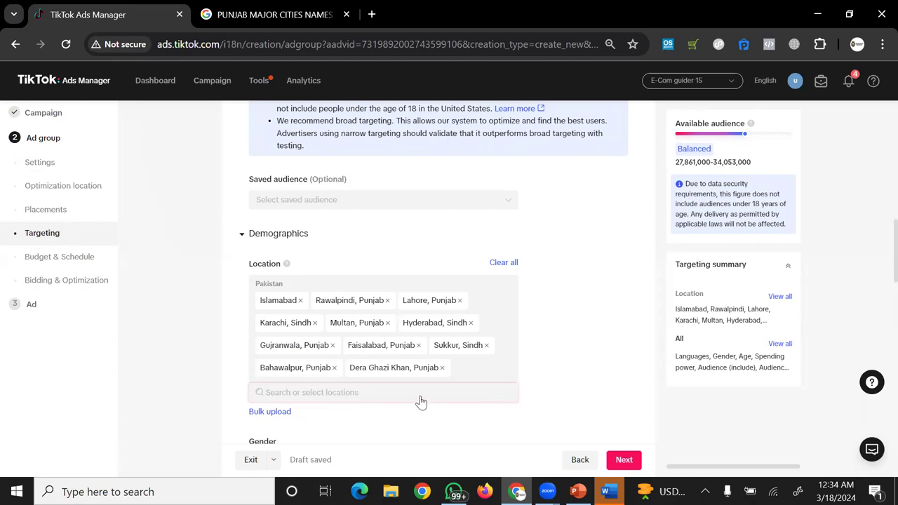
pyautogui.write('QUETT')
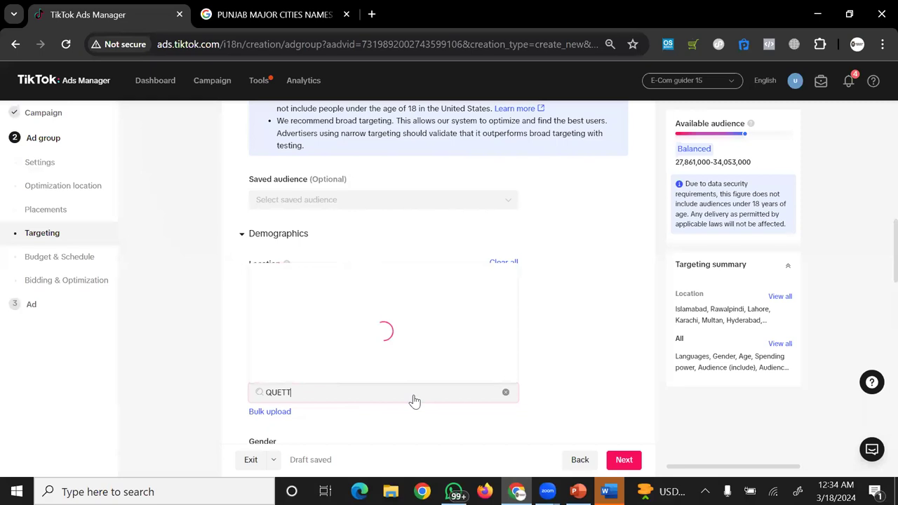
pyautogui.click(321, 270)
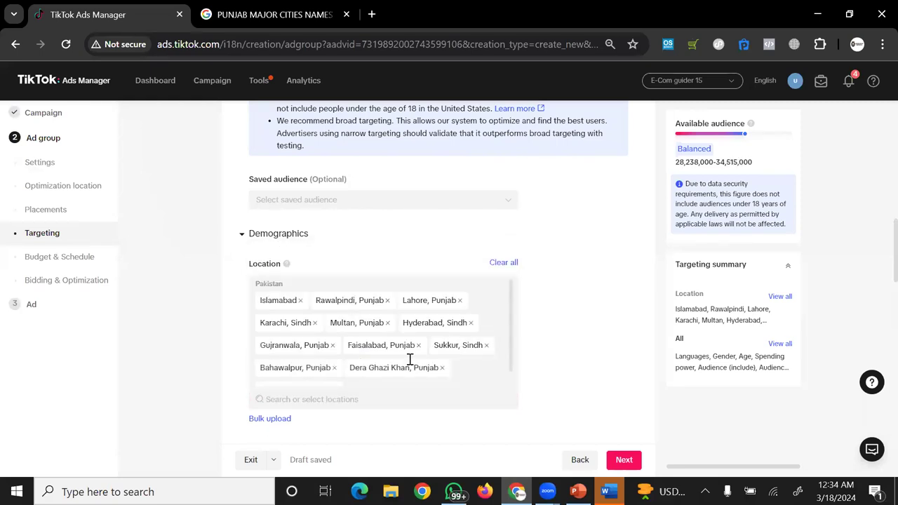
# Target ages 18-24, 25-34, 35-44, 45-54 and 55+, keeping gender at All.
pyautogui.scroll(1, 350, 329)
pyautogui.scroll(-3, 520, 253)
pyautogui.scroll(-1, 517, 254)
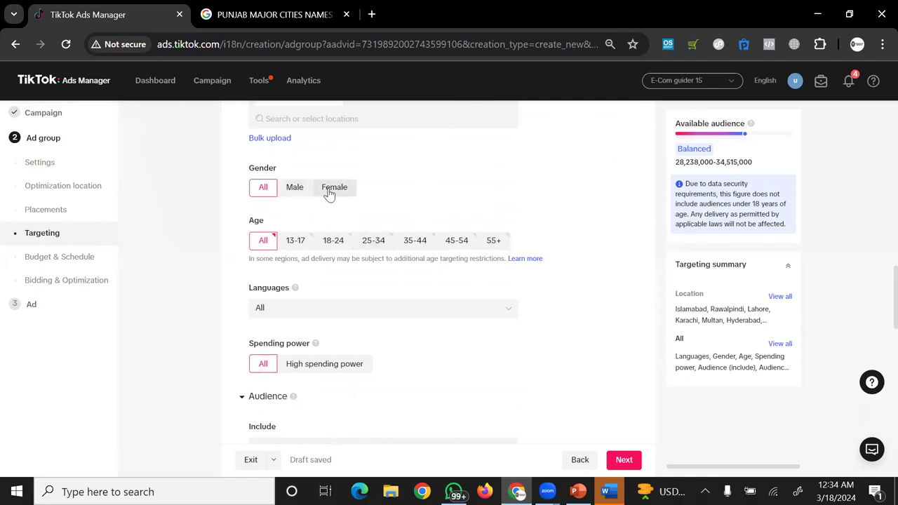
pyautogui.click(334, 240)
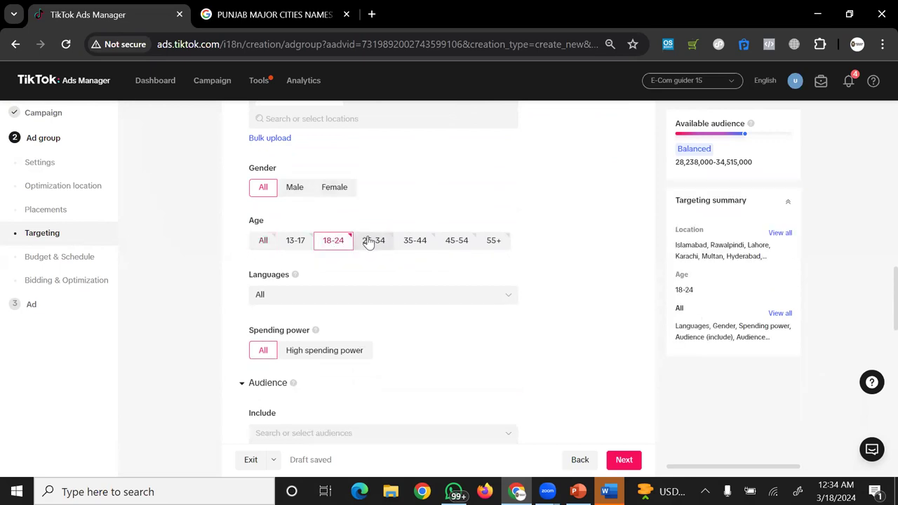
pyautogui.click(374, 239)
pyautogui.click(414, 240)
pyautogui.click(457, 240)
pyautogui.click(493, 240)
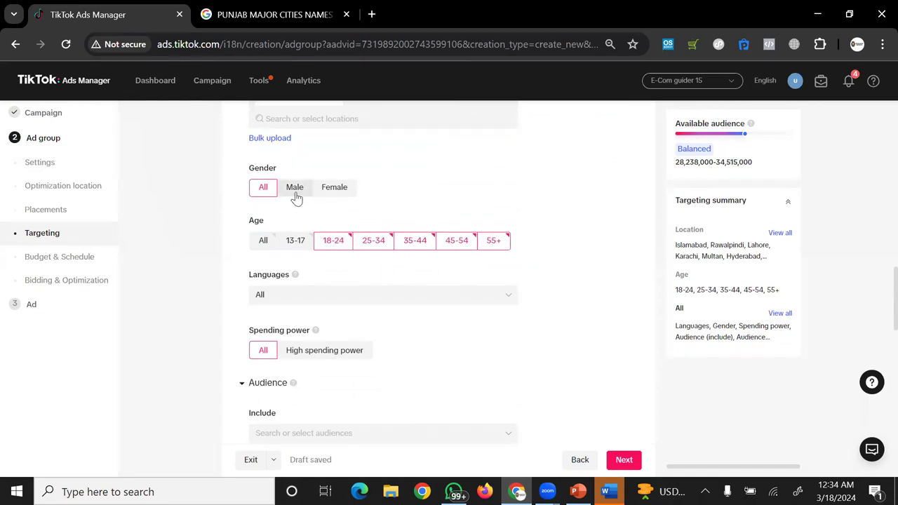
pyautogui.click(328, 195)
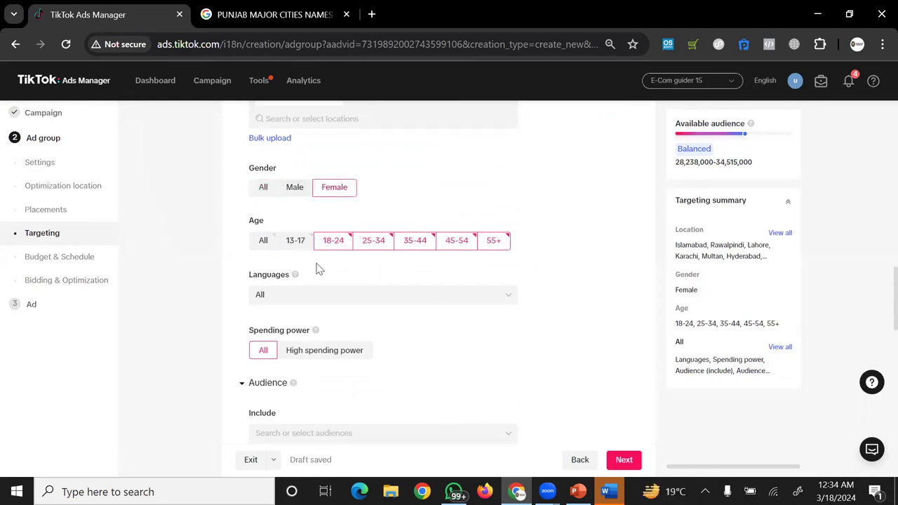
pyautogui.click(267, 192)
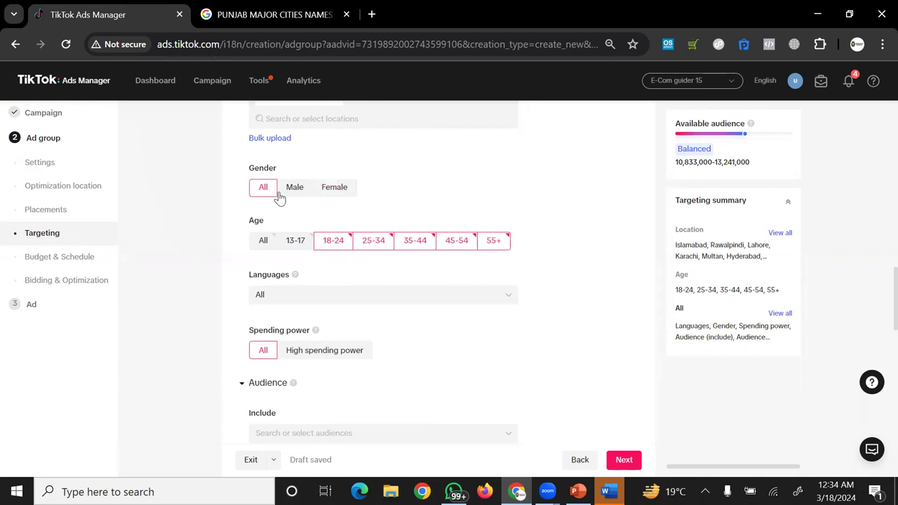
# Look through the language targeting list, leaving it unchanged.
pyautogui.scroll(-2, 327, 223)
pyautogui.scroll(1, 327, 223)
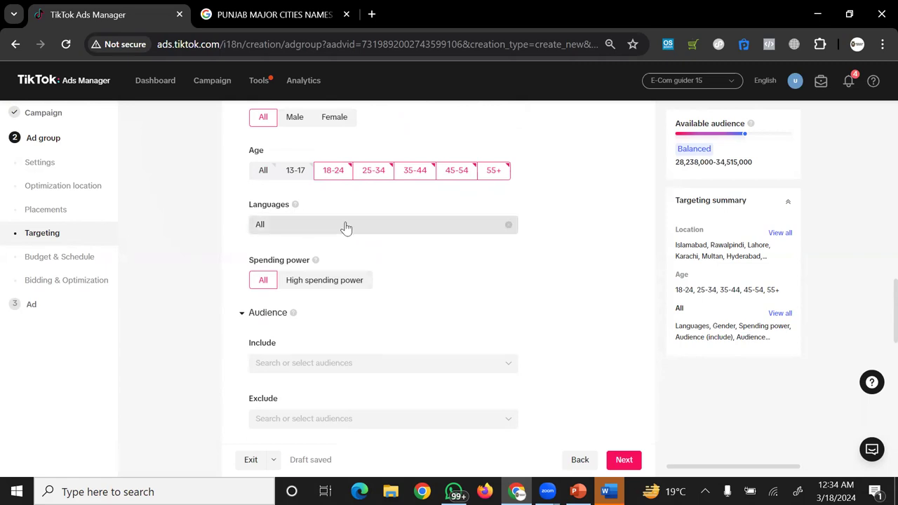
pyautogui.click(345, 225)
pyautogui.scroll(-1, 341, 266)
pyautogui.scroll(1, 340, 270)
pyautogui.click(331, 233)
# Change the daily budget from 50.00 to 20.00 USD.
pyautogui.scroll(-2, 305, 228)
pyautogui.scroll(-2, 308, 239)
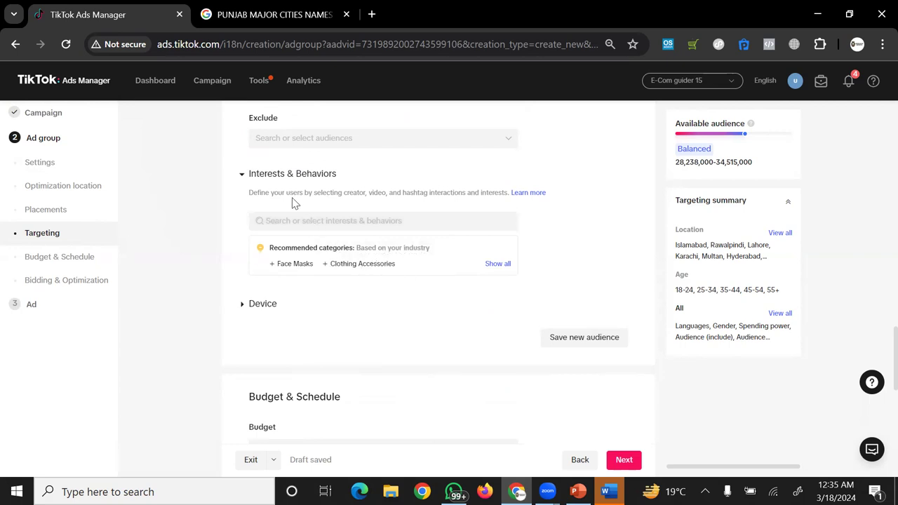
pyautogui.scroll(-1, 325, 270)
pyautogui.scroll(-3, 326, 281)
pyautogui.doubleClick(377, 237)
pyautogui.write('20')
pyautogui.click(403, 204)
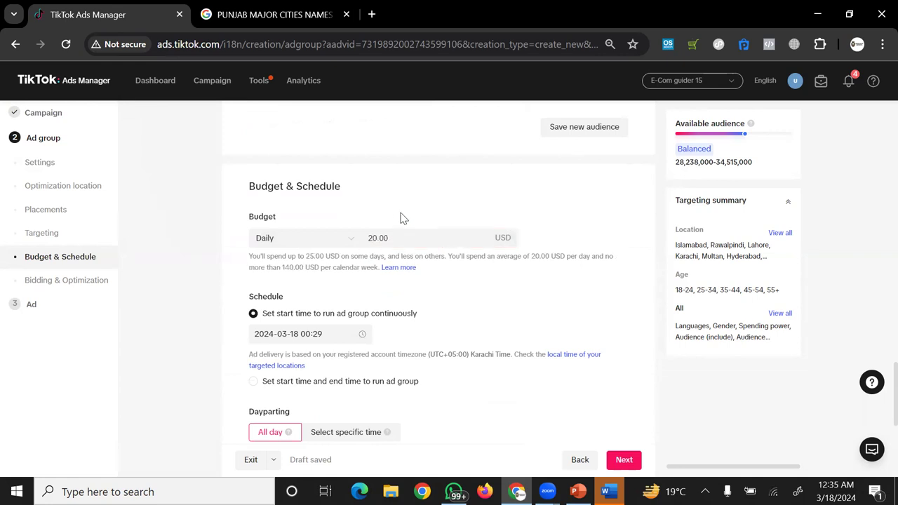
pyautogui.click(319, 335)
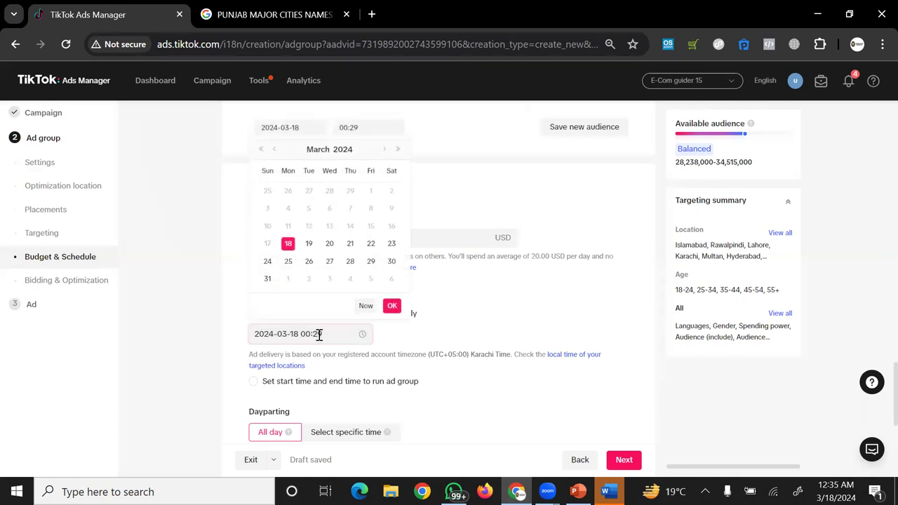
pyautogui.click(354, 129)
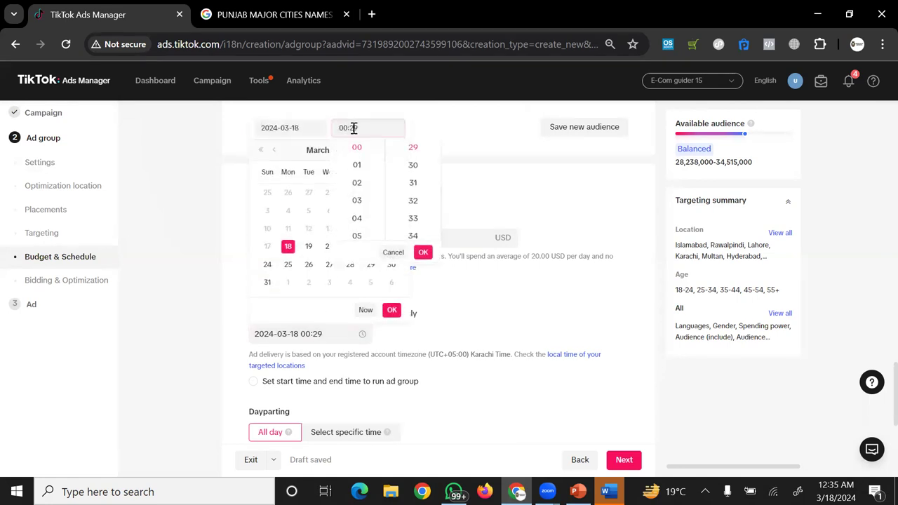
pyautogui.scroll(-2, 407, 182)
pyautogui.scroll(-2, 408, 176)
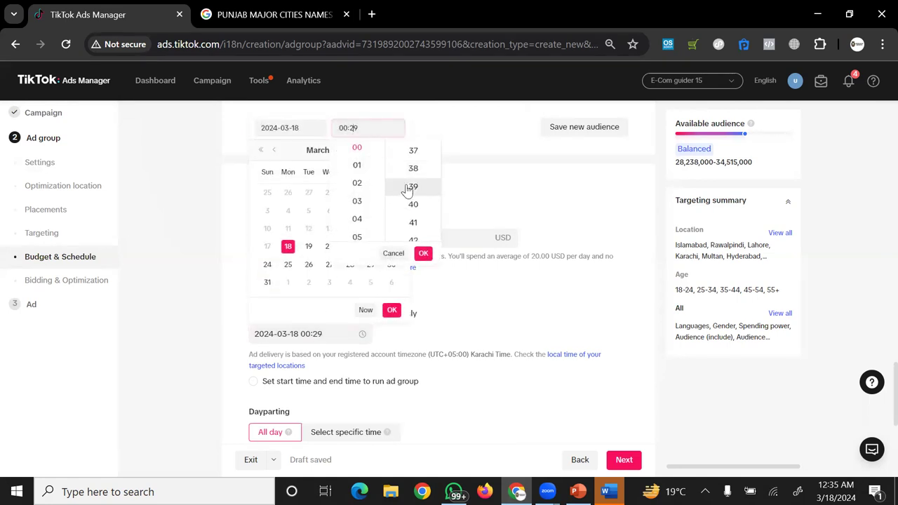
pyautogui.scroll(2, 410, 164)
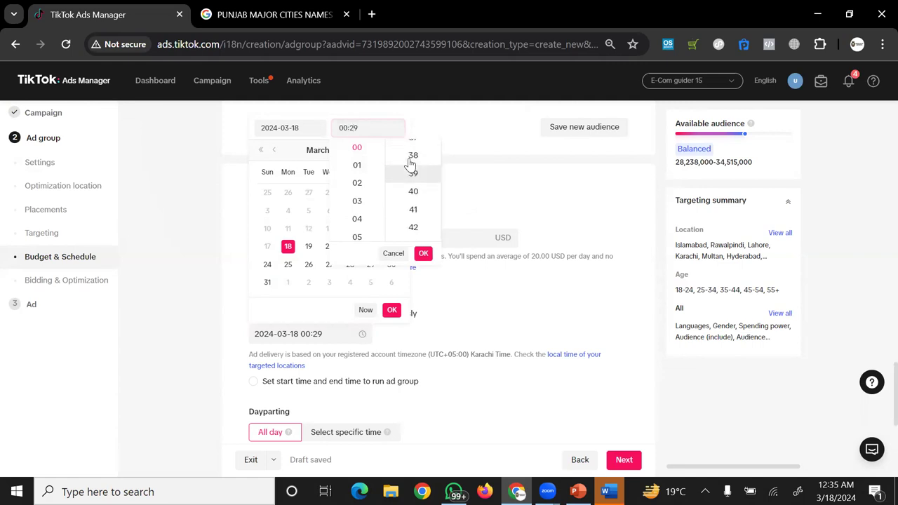
pyautogui.click(414, 203)
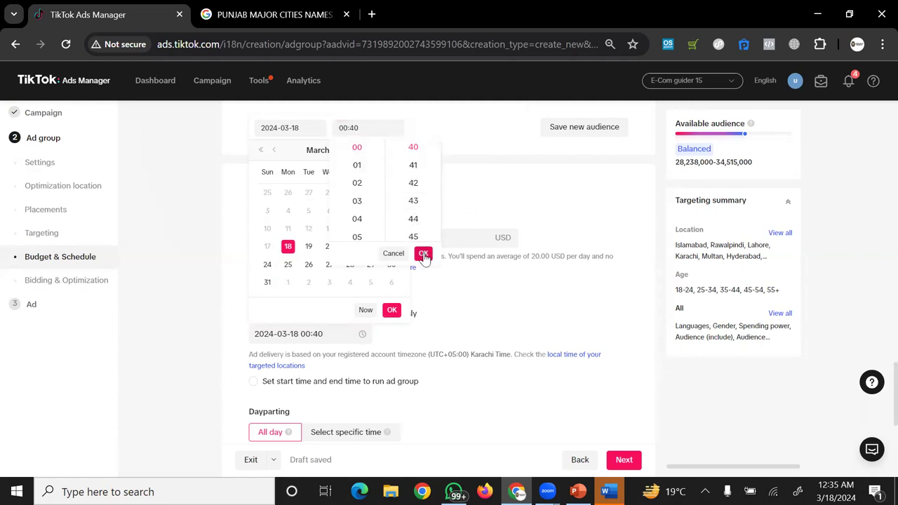
pyautogui.click(424, 254)
pyautogui.click(391, 309)
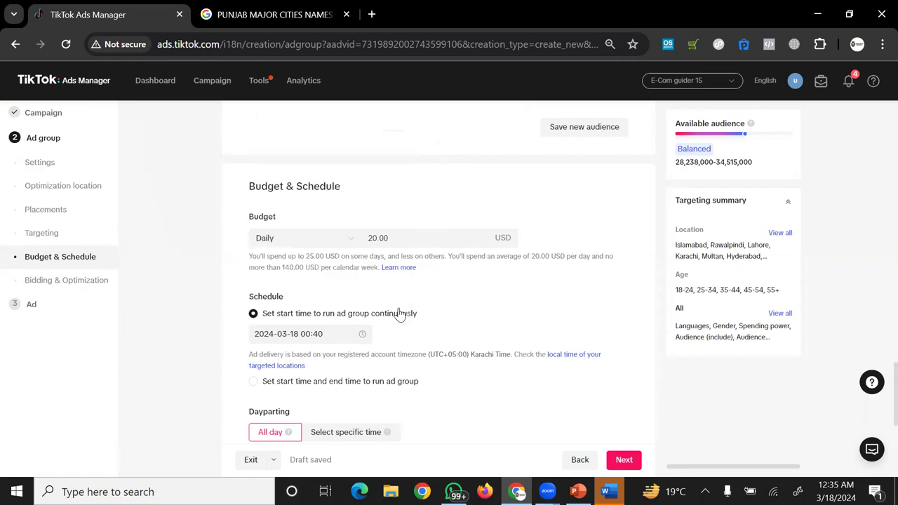
# Save the ad group and continue to the ad step.
pyautogui.scroll(-2, 399, 314)
pyautogui.scroll(-1, 399, 318)
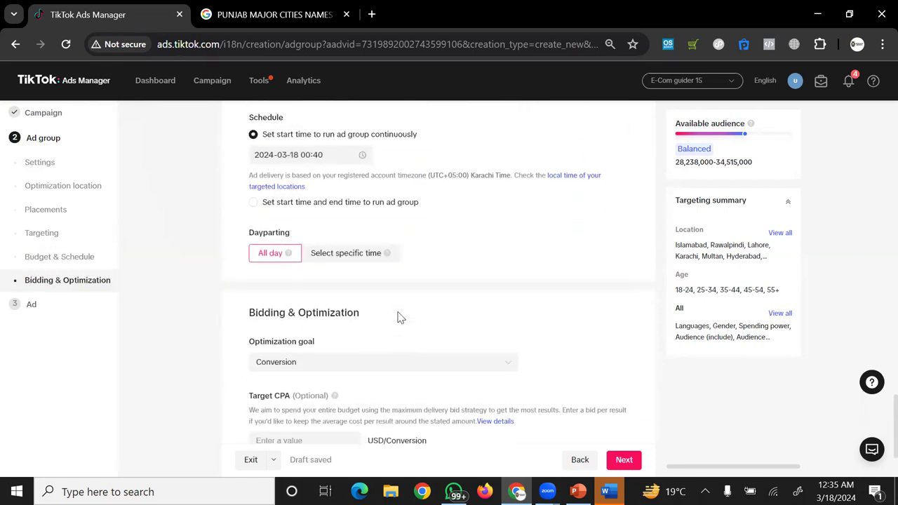
pyautogui.scroll(2, 399, 317)
pyautogui.scroll(-3, 399, 318)
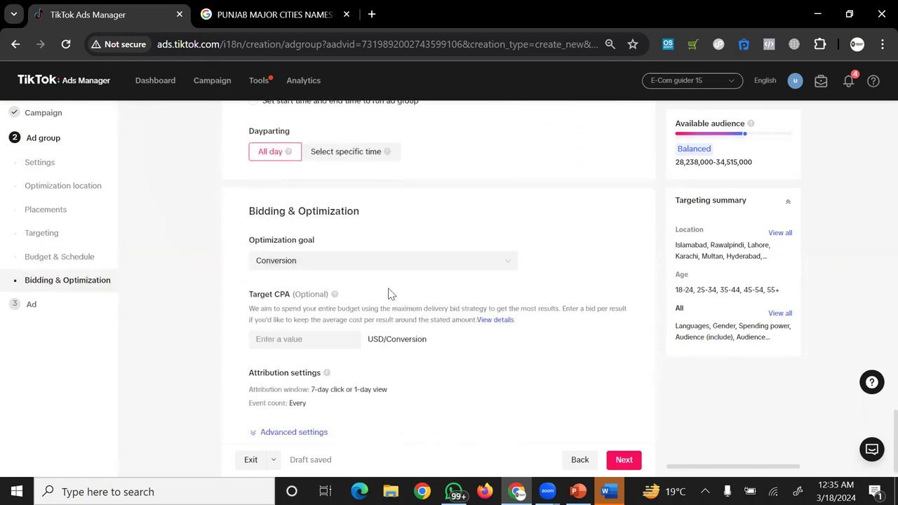
pyautogui.click(624, 460)
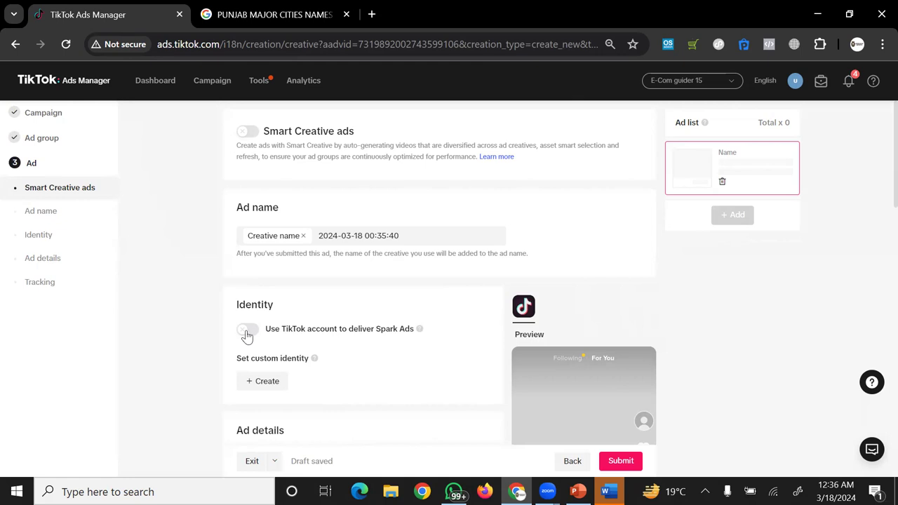
# Enable Spark Ads via TikTok account and prefix the ad name with the pasted product name plus '--'.
pyautogui.click(247, 334)
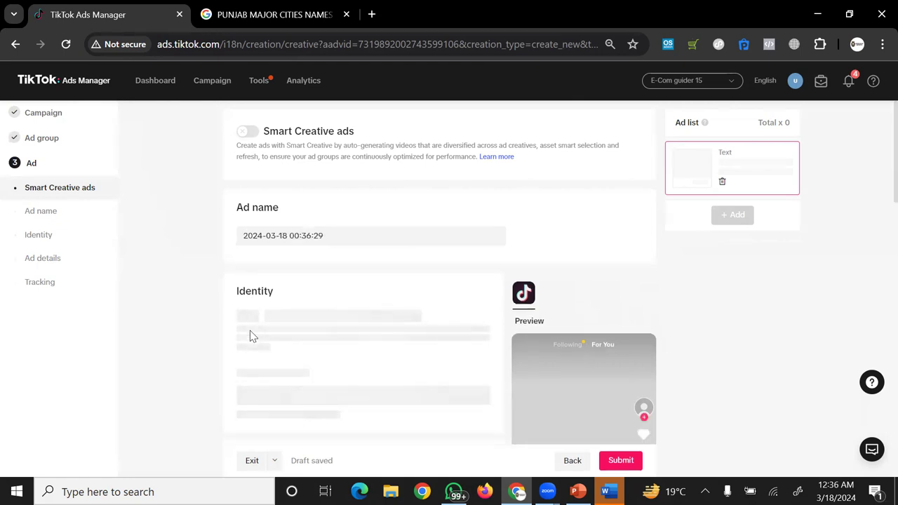
pyautogui.click(243, 235)
pyautogui.write('KHANMADE--3-KAPTAN-CHAPPAL-WHITE')
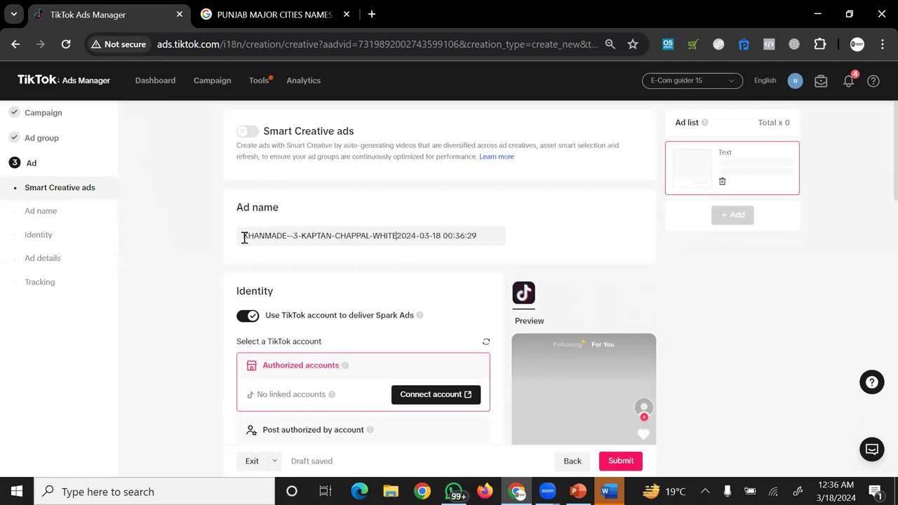
pyautogui.write('--')
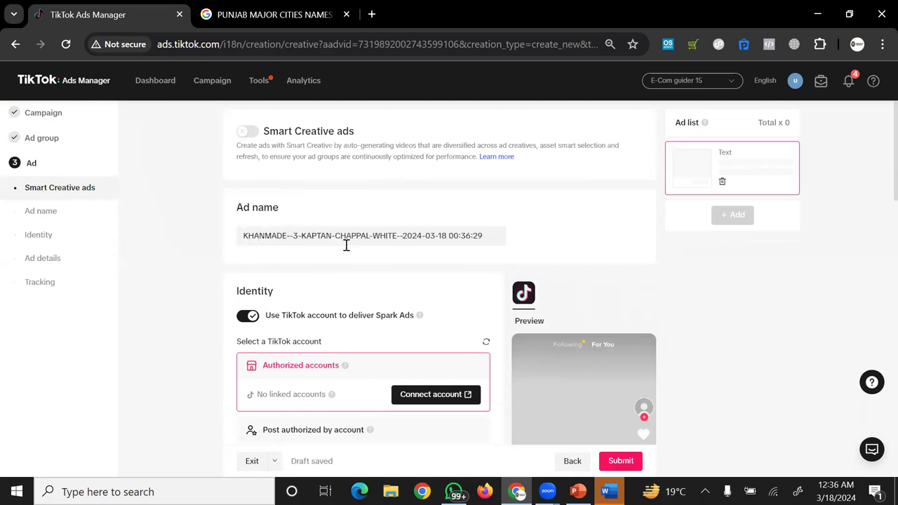
pyautogui.scroll(-1, 344, 277)
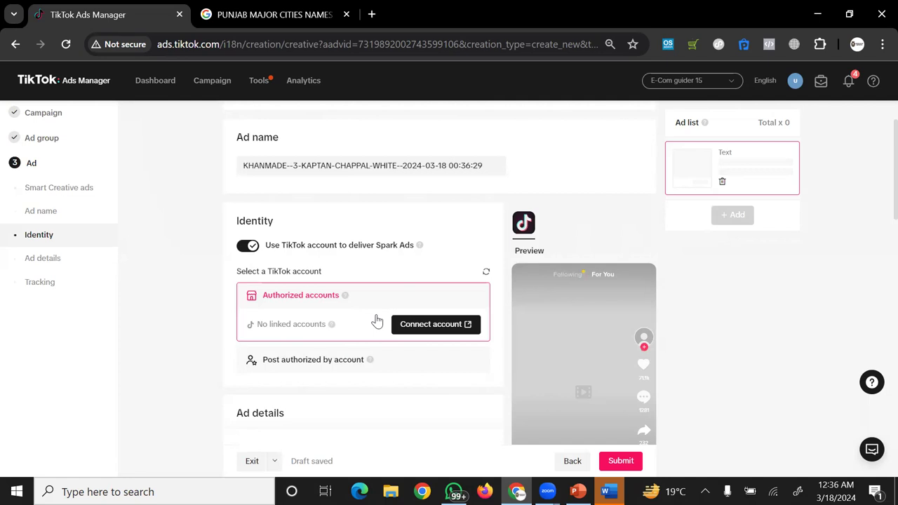
# Close the TikTok login window and choose 'Post authorized by account' as the identity.
pyautogui.click(418, 325)
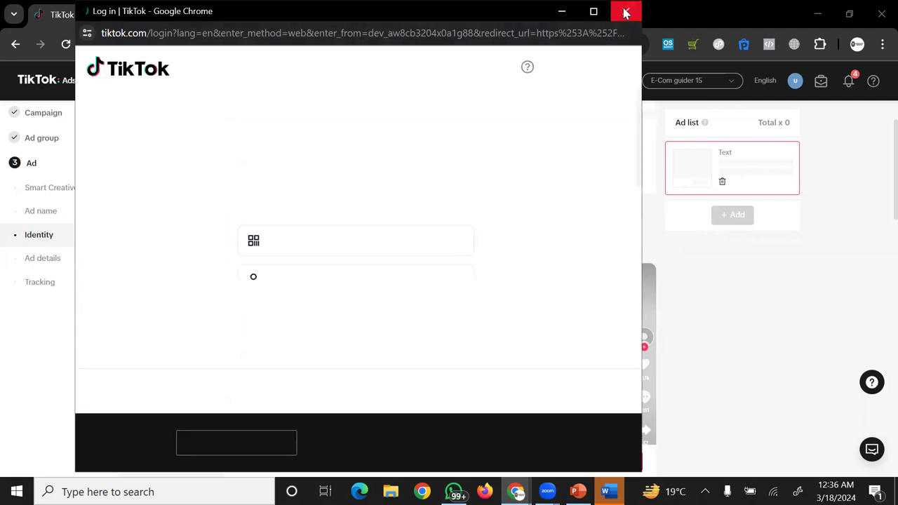
pyautogui.scroll(-1, 456, 212)
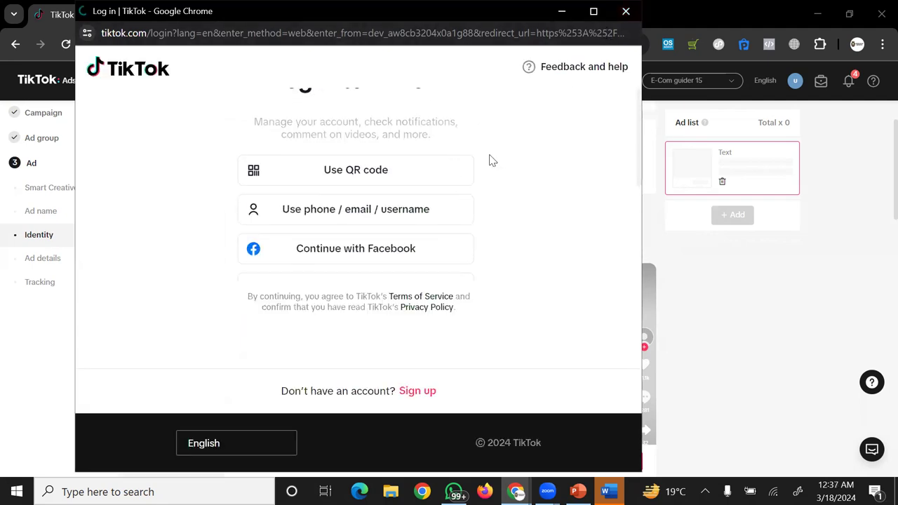
pyautogui.click(624, 11)
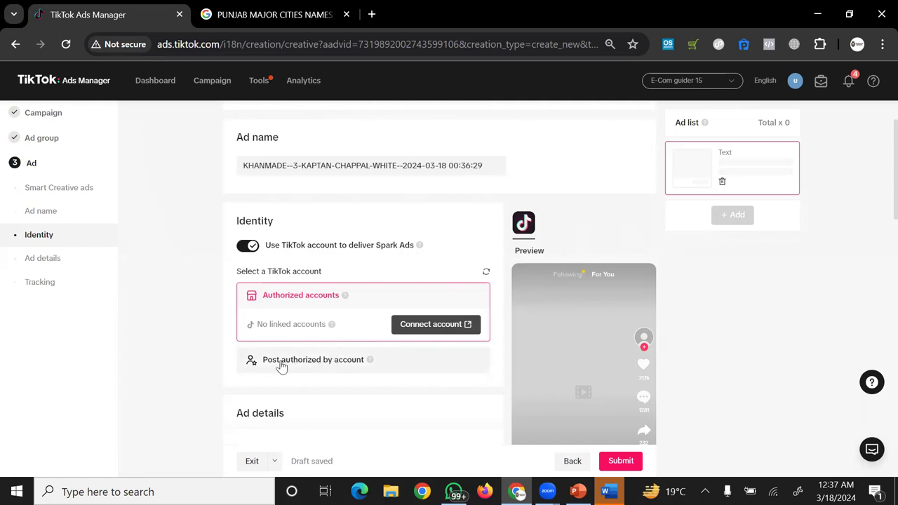
pyautogui.click(334, 362)
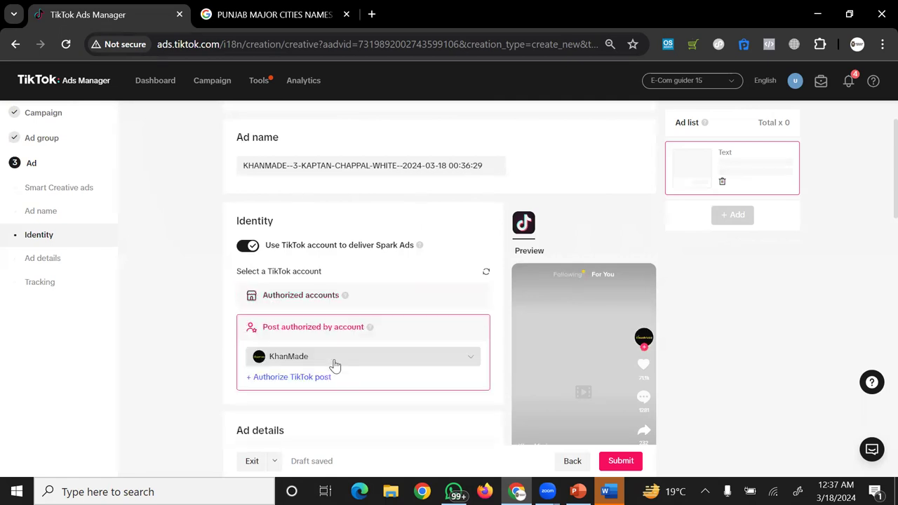
# Open the post code entry window and step through its help guide to step 4.
pyautogui.click(298, 378)
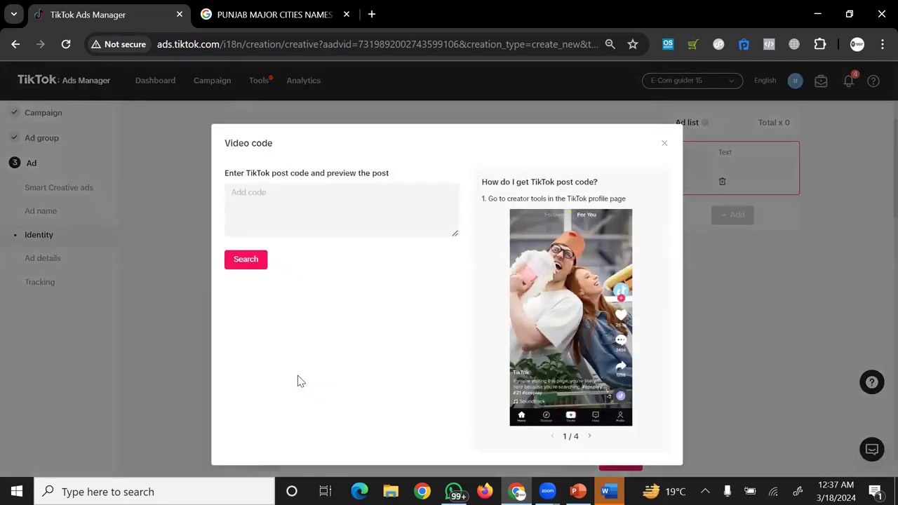
pyautogui.click(665, 145)
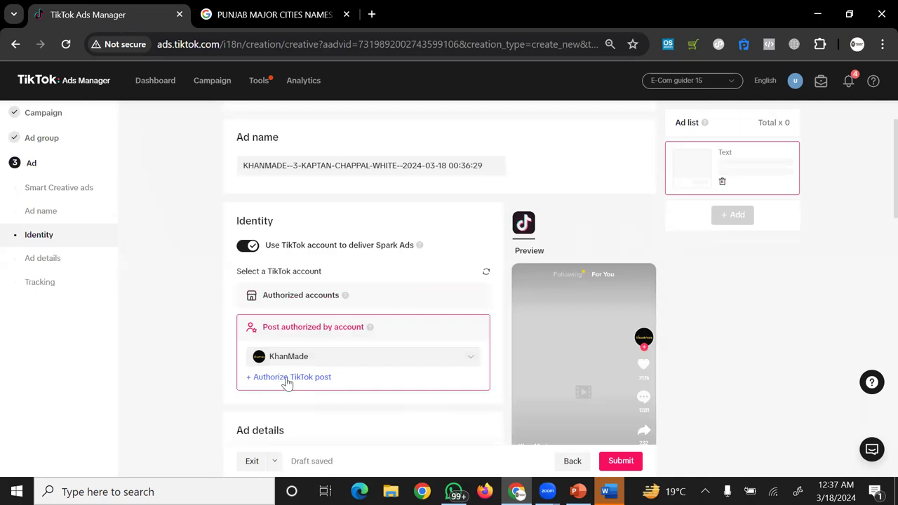
pyautogui.click(286, 378)
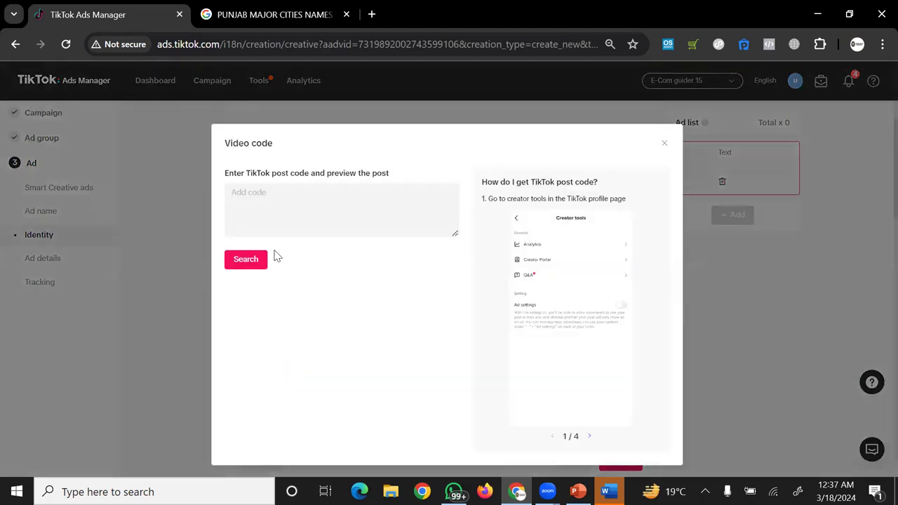
pyautogui.click(261, 206)
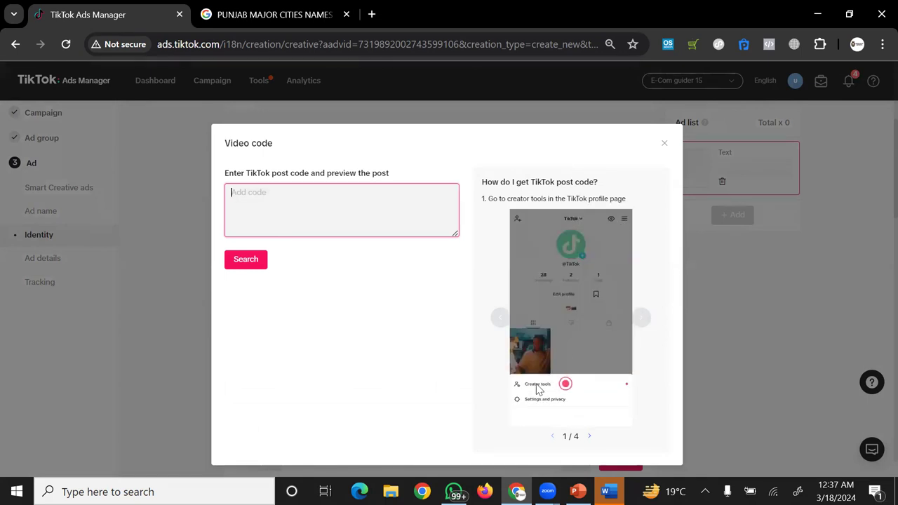
pyautogui.click(589, 436)
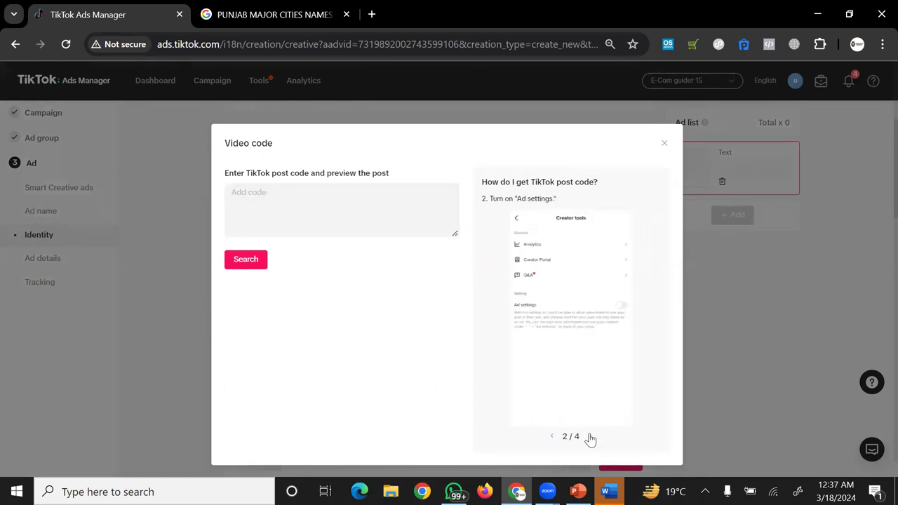
pyautogui.click(638, 318)
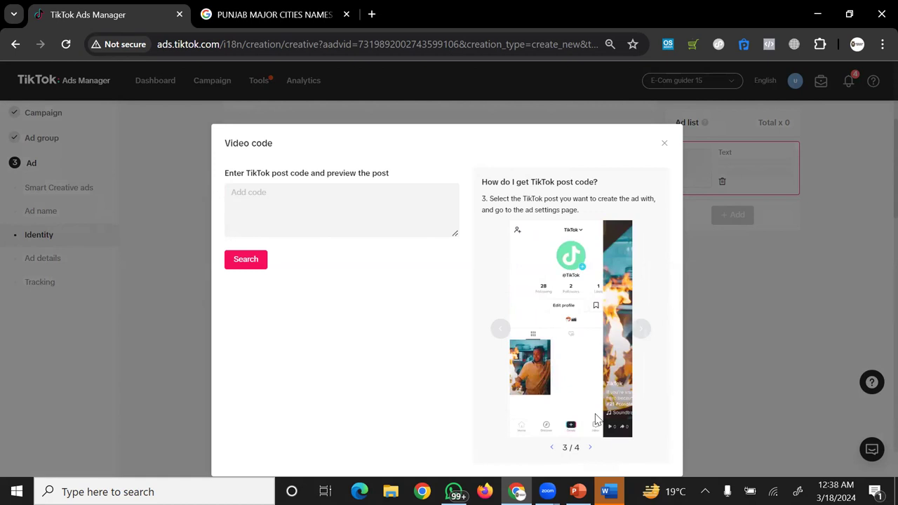
pyautogui.click(641, 335)
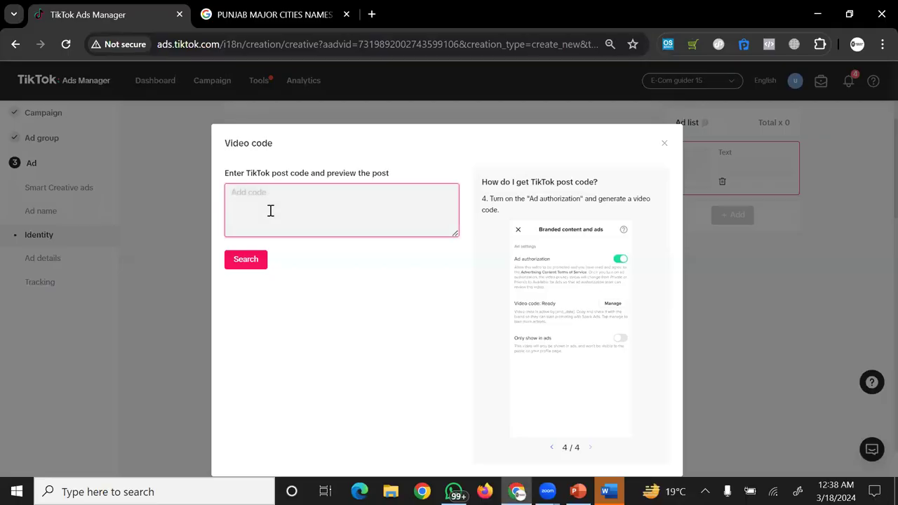
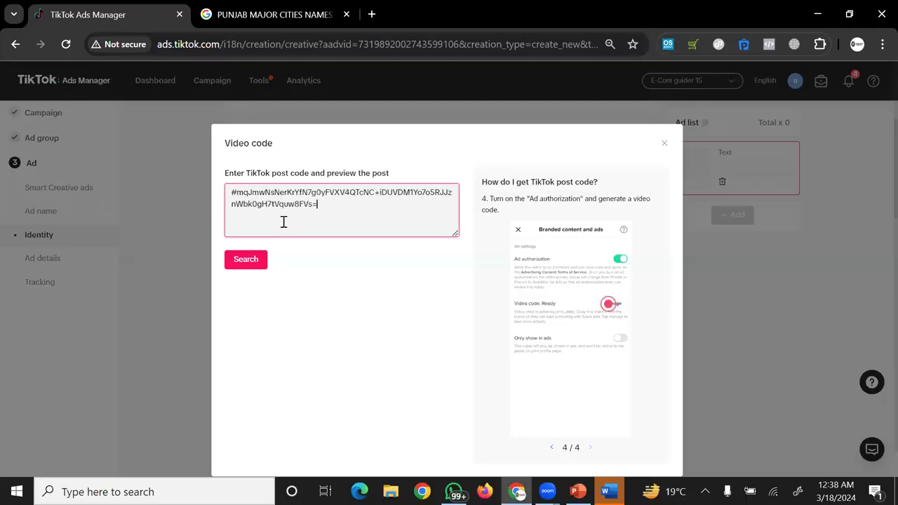
# Paste the KhanMade post code, look it up, preview the video and confirm it.
pyautogui.click(263, 264)
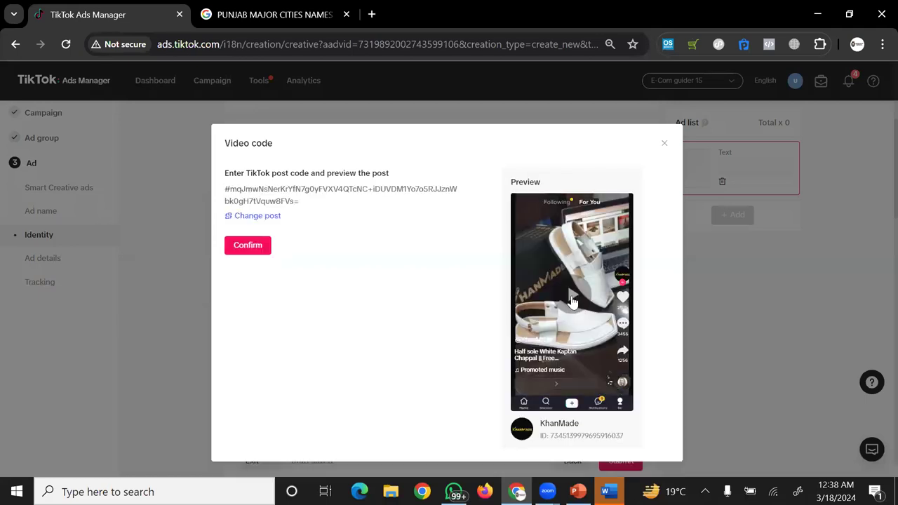
pyautogui.click(571, 300)
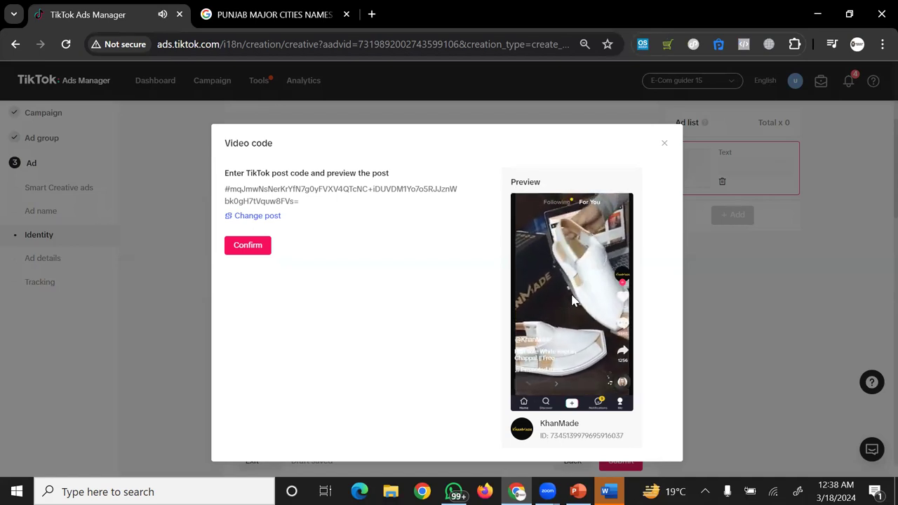
pyautogui.click(571, 300)
pyautogui.click(253, 247)
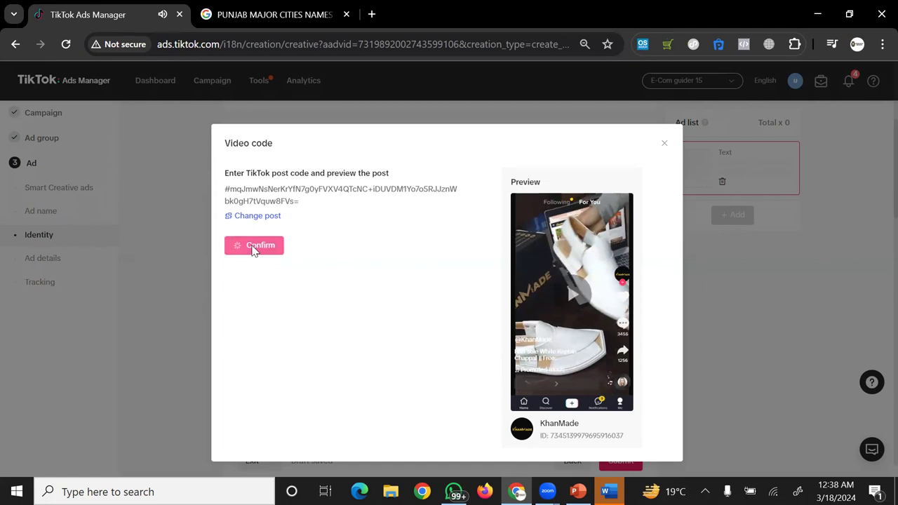
pyautogui.scroll(-2, 298, 291)
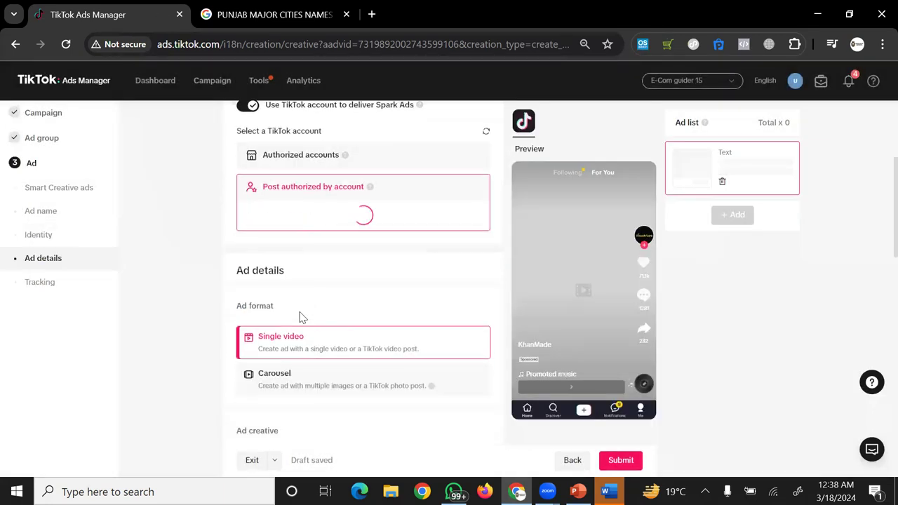
pyautogui.scroll(-2, 299, 288)
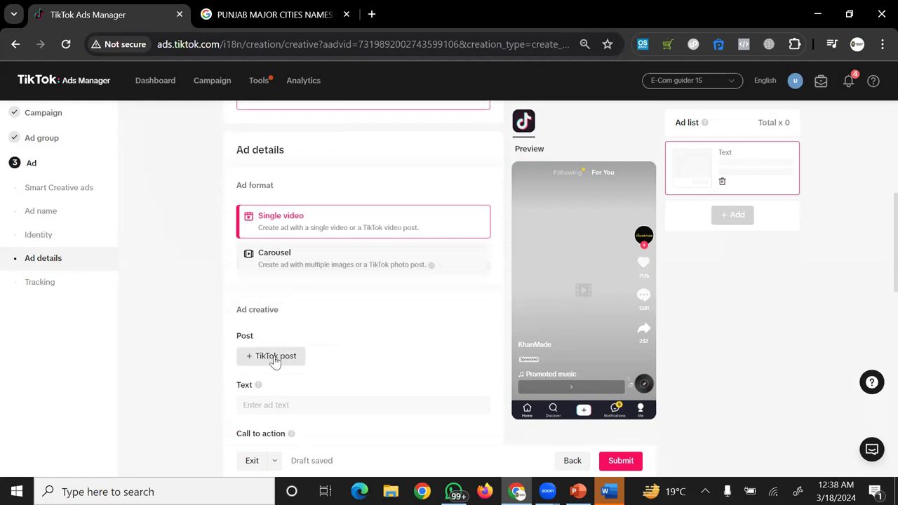
# Choose the first 'Half sole White Kaptan Chappal' Spark post as the ad creative.
pyautogui.click(275, 359)
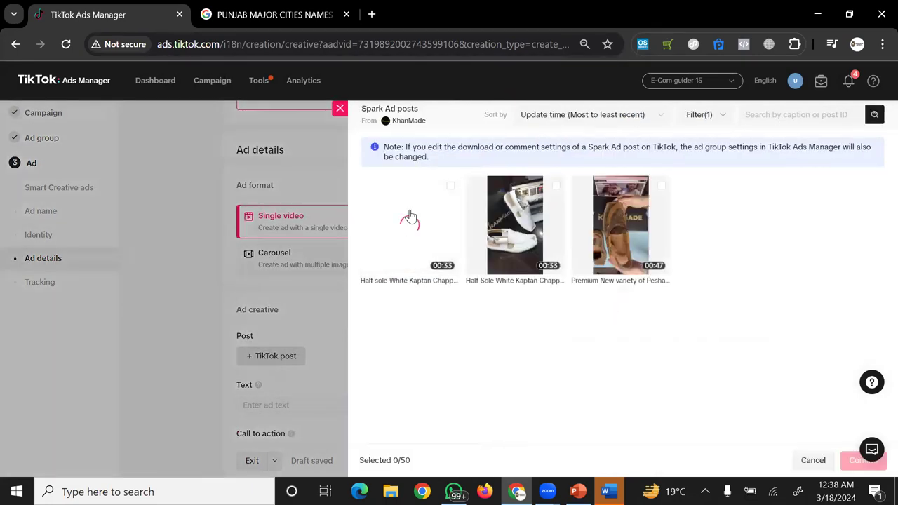
pyautogui.click(410, 218)
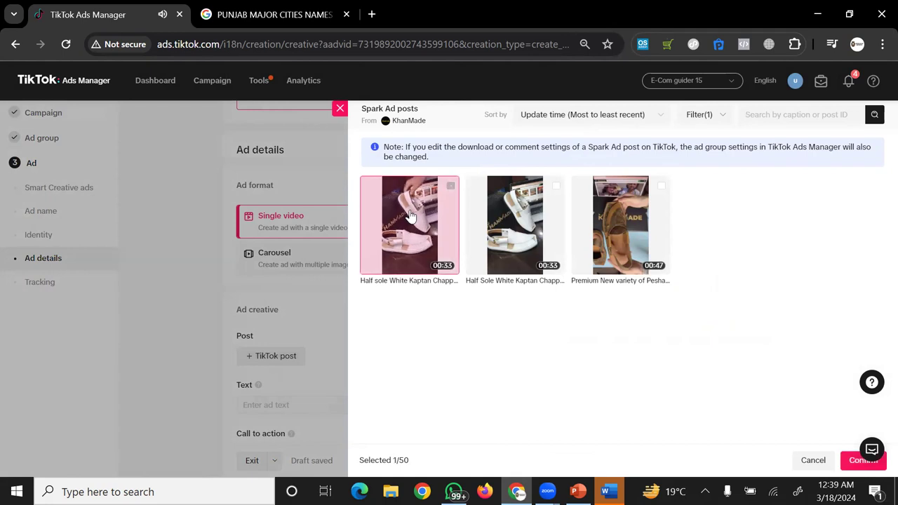
pyautogui.click(859, 460)
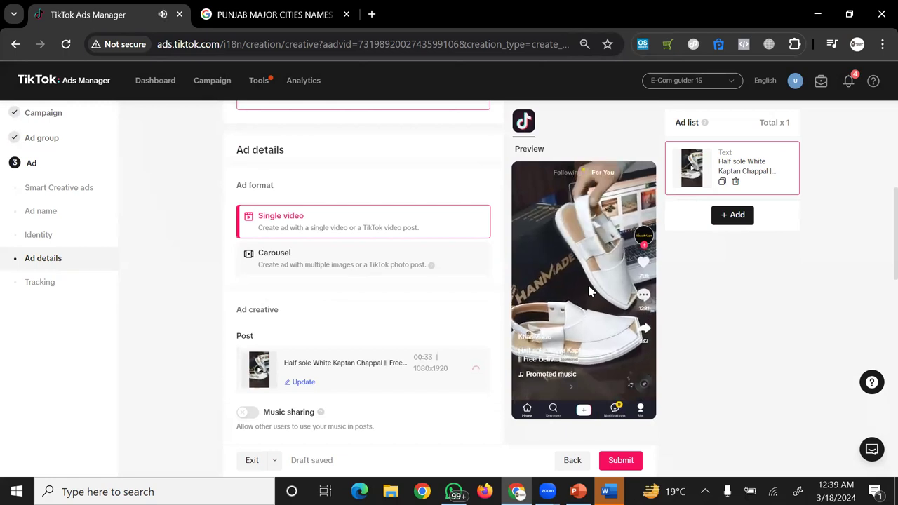
pyautogui.scroll(2, 375, 294)
pyautogui.scroll(-3, 375, 295)
pyautogui.scroll(-3, 374, 292)
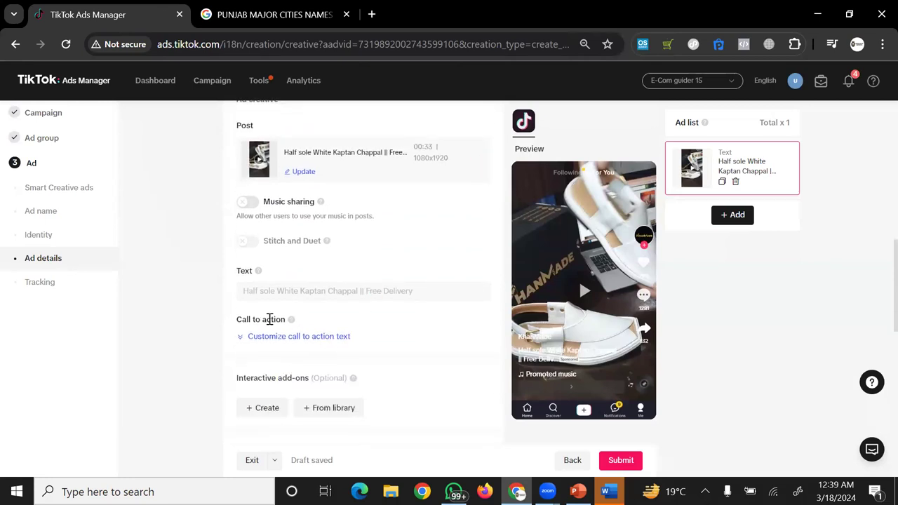
# Switch the call to action to Standard with 'Shop now'.
pyautogui.click(281, 339)
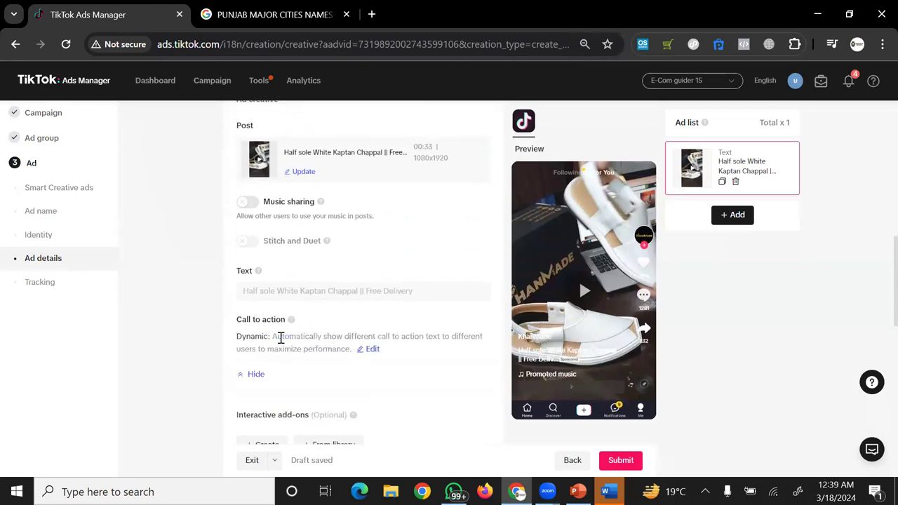
pyautogui.click(369, 351)
pyautogui.scroll(-1, 281, 344)
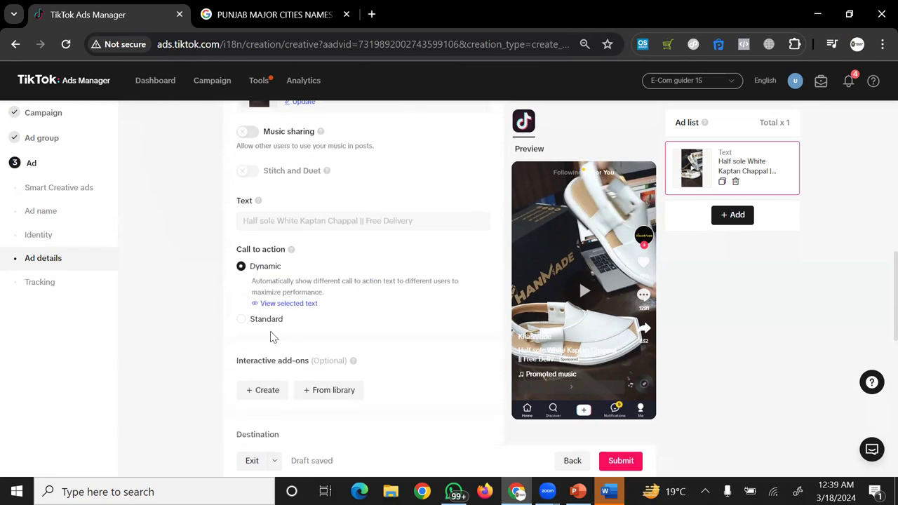
pyautogui.click(270, 323)
pyautogui.click(279, 306)
pyautogui.click(267, 363)
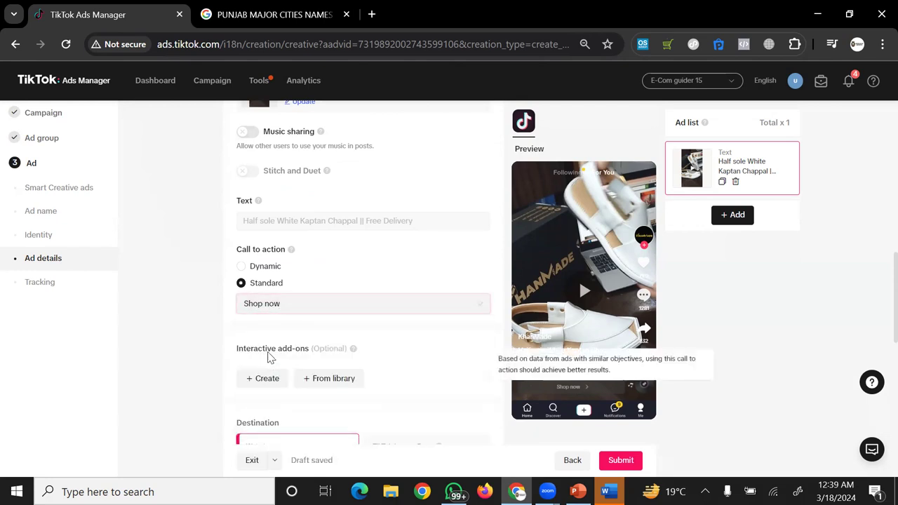
pyautogui.click(277, 309)
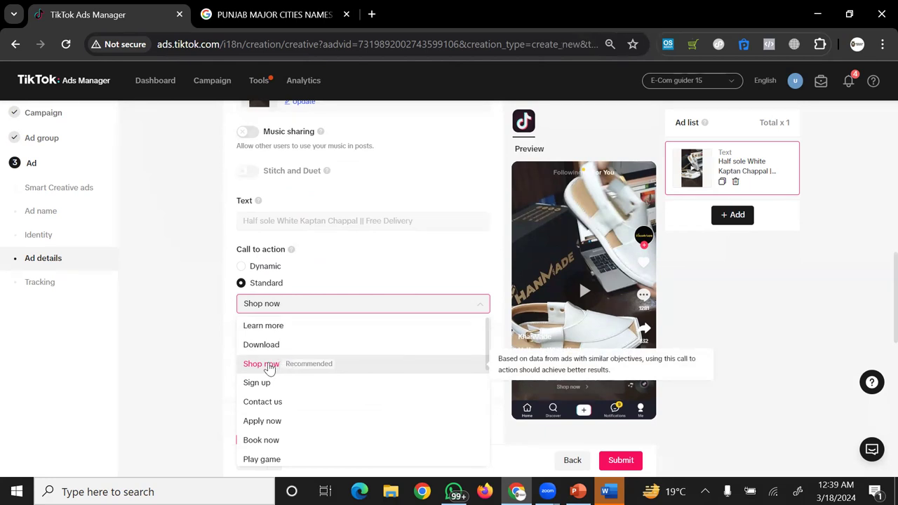
pyautogui.click(268, 364)
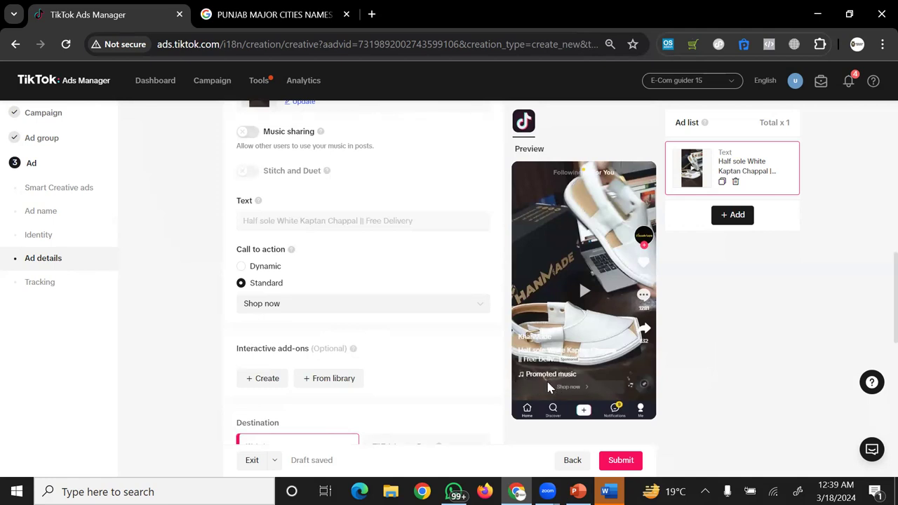
pyautogui.scroll(-2, 443, 362)
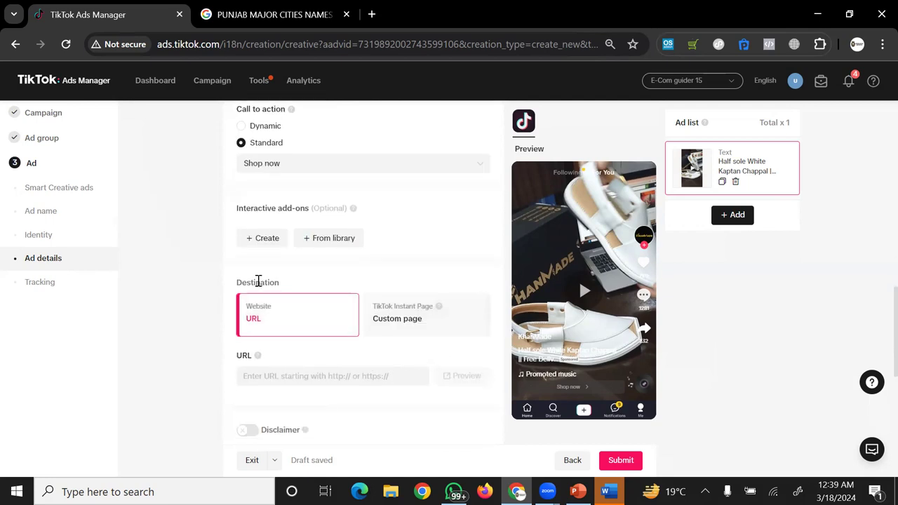
# In a new tab, search khanmade.pk for 'KAP' and open the Kapptan white Chappal page.
pyautogui.click(371, 14)
pyautogui.write('KH')
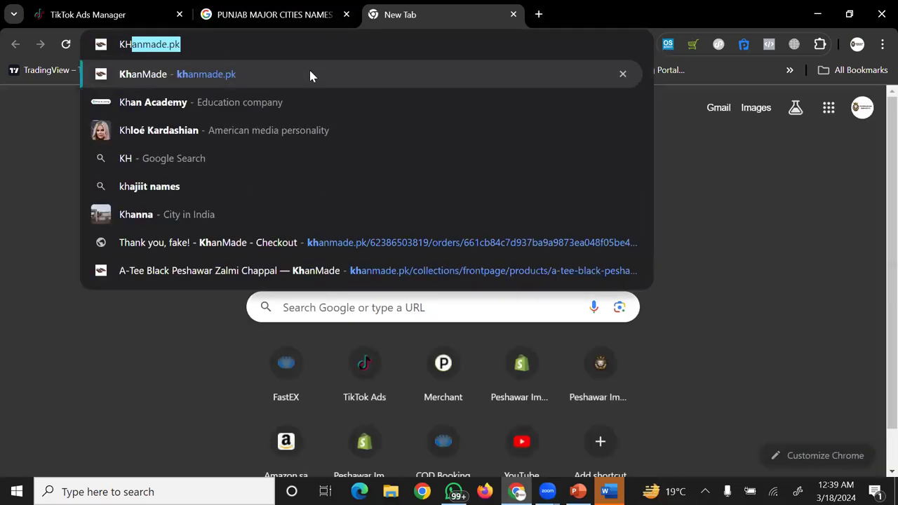
pyautogui.click(311, 73)
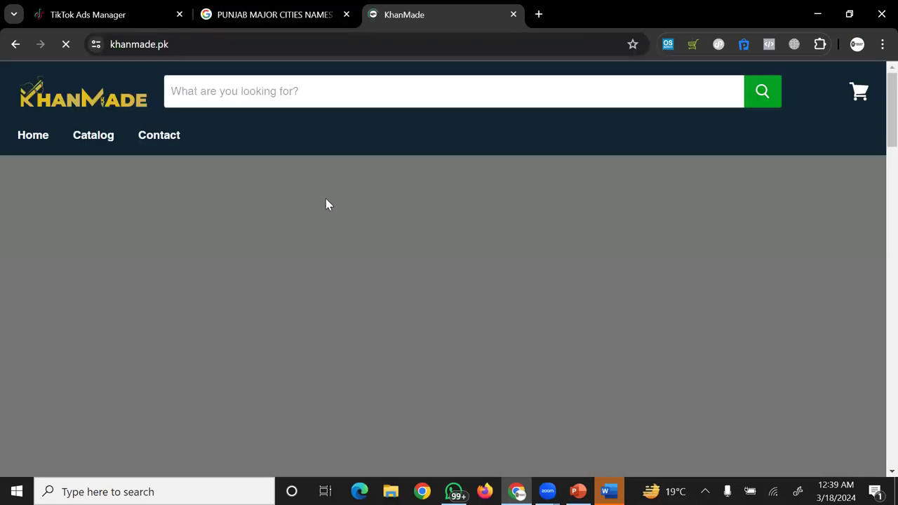
pyautogui.scroll(-10, 347, 248)
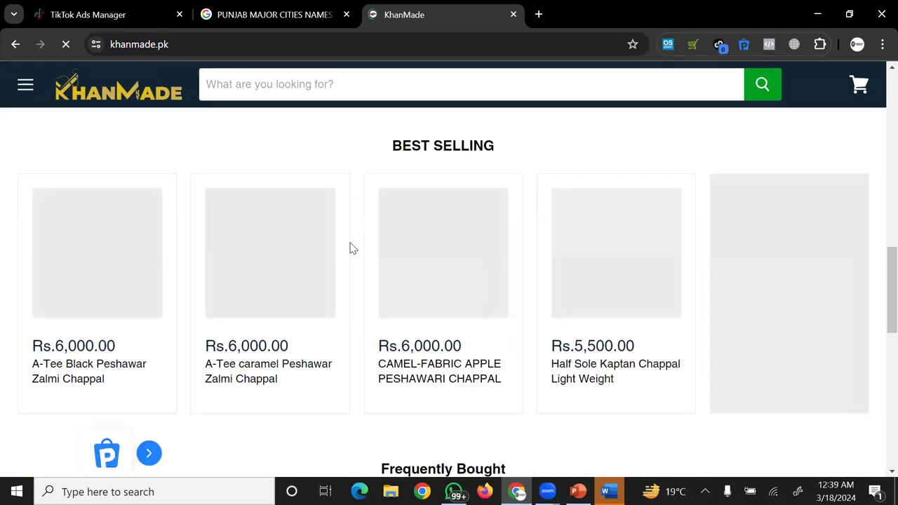
pyautogui.scroll(2, 341, 224)
pyautogui.click(295, 91)
pyautogui.write('KAP')
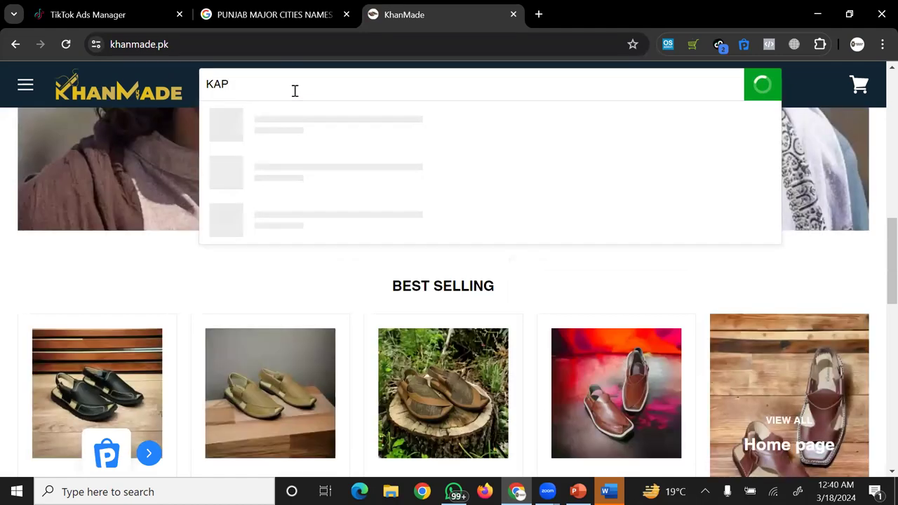
pyautogui.click(306, 120)
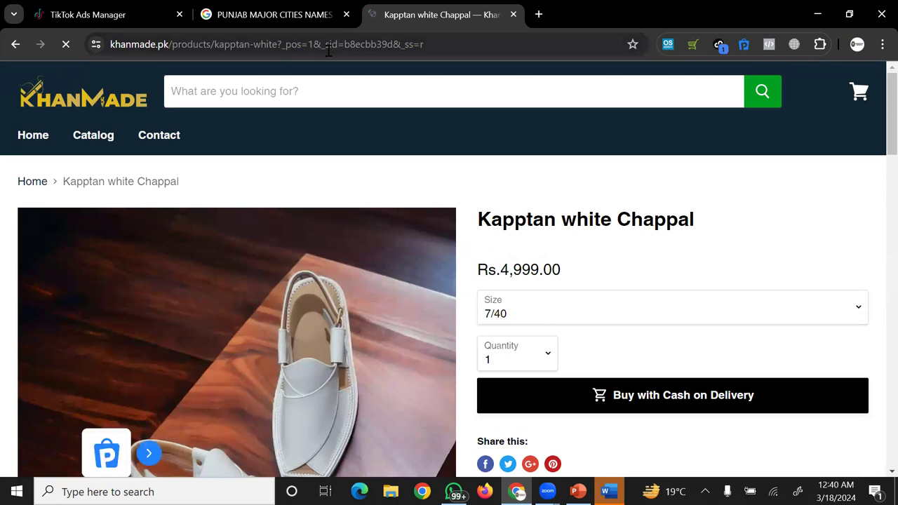
# Try sizes 8/41 and 9/42 in the Size dropdown, finishing on 7/40.
pyautogui.click(547, 301)
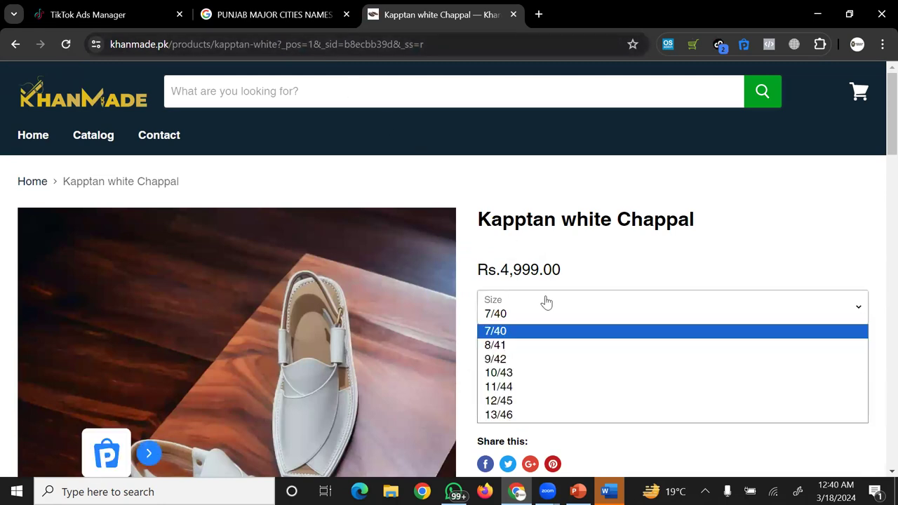
pyautogui.click(541, 346)
pyautogui.click(545, 319)
pyautogui.click(541, 333)
pyautogui.click(523, 316)
pyautogui.click(531, 357)
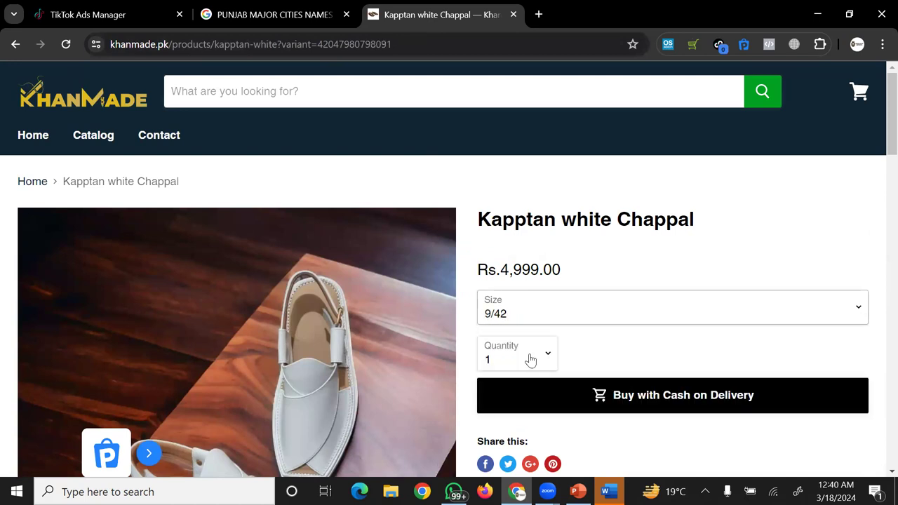
pyautogui.click(536, 316)
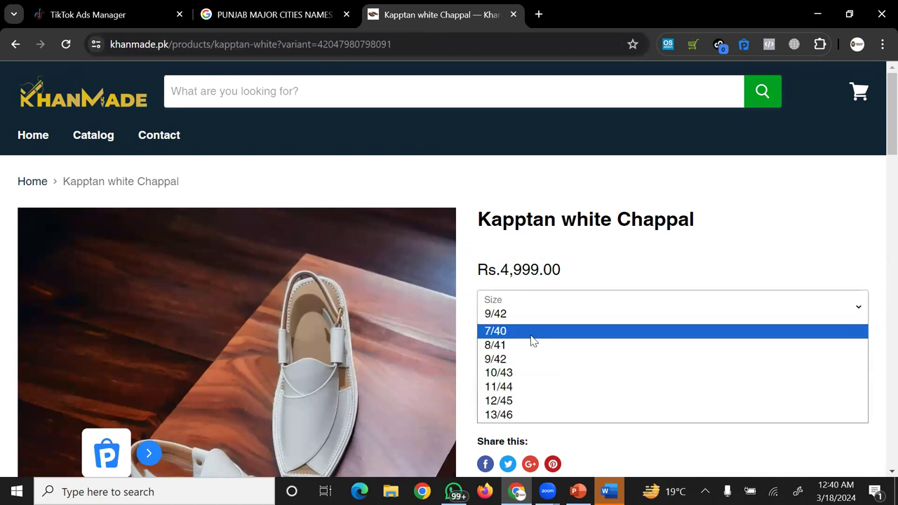
pyautogui.click(531, 344)
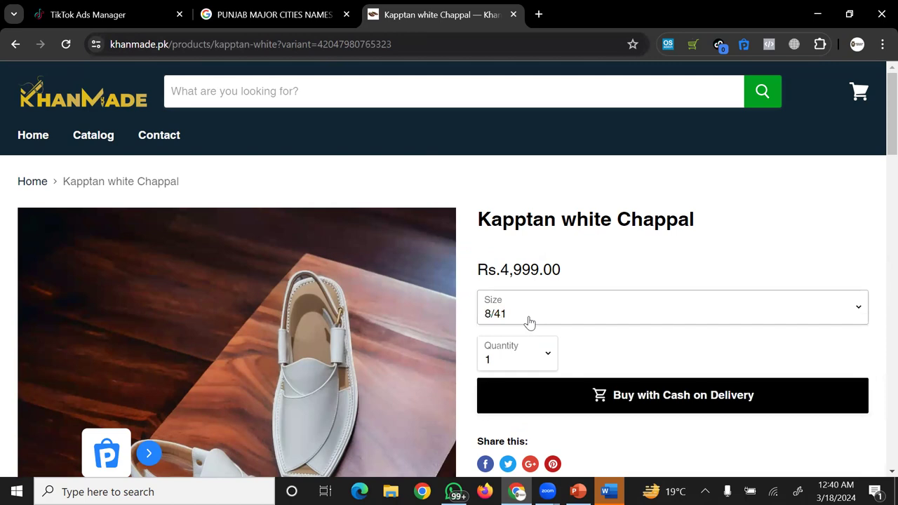
pyautogui.click(530, 322)
pyautogui.click(526, 331)
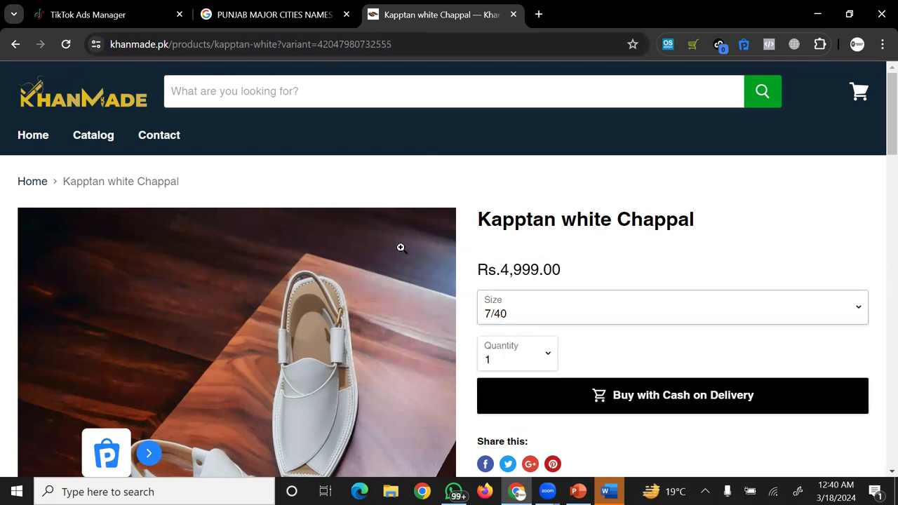
# Copy the product page URL and paste it into the ad's destination URL field.
pyautogui.click(269, 44)
pyautogui.click(337, 151)
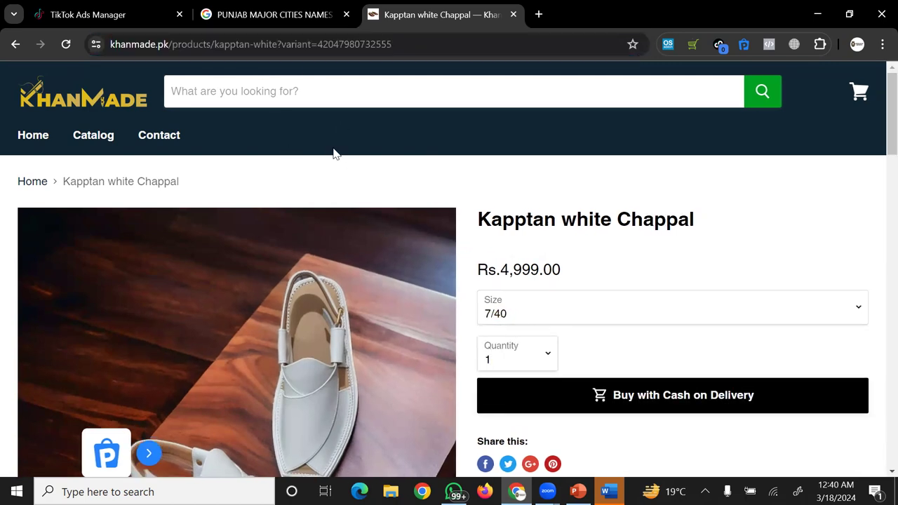
pyautogui.click(65, 44)
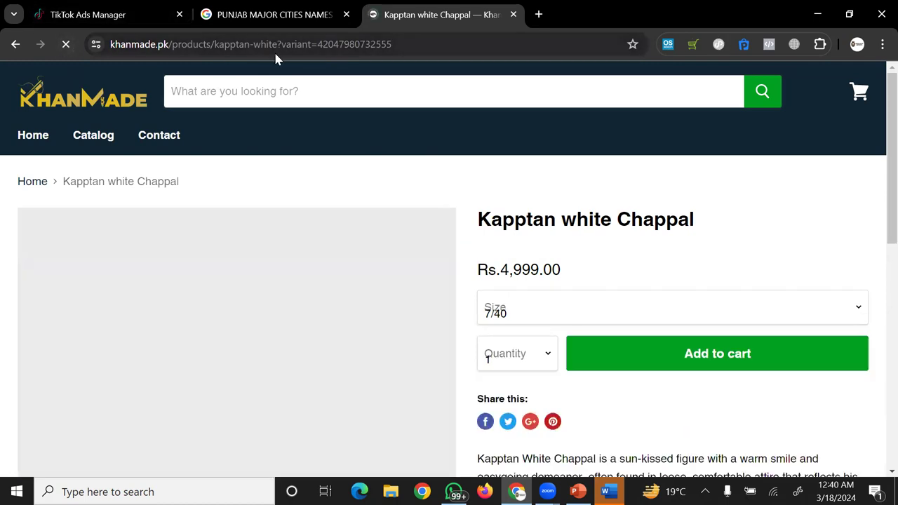
pyautogui.click(269, 46)
pyautogui.hotkey('ctrl', 'c')
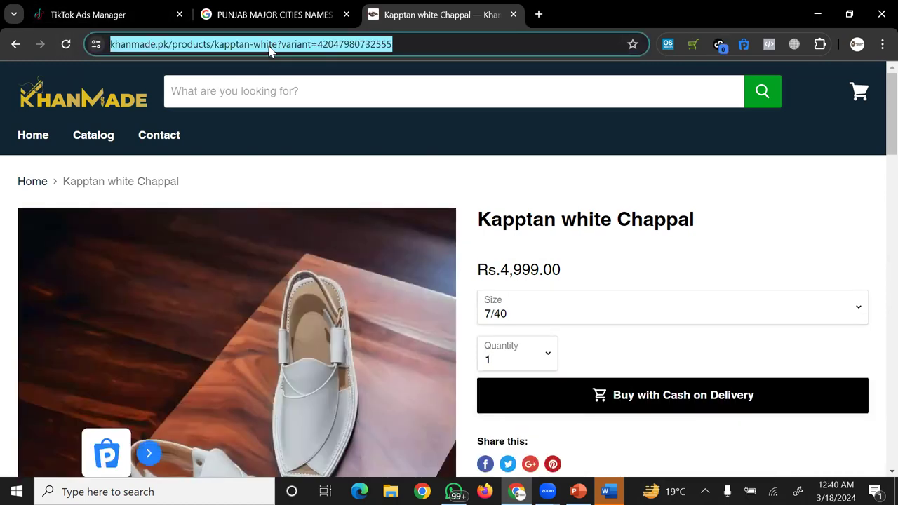
pyautogui.click(231, 14)
pyautogui.click(133, 17)
pyautogui.click(301, 373)
pyautogui.hotkey('ctrl', 'v')
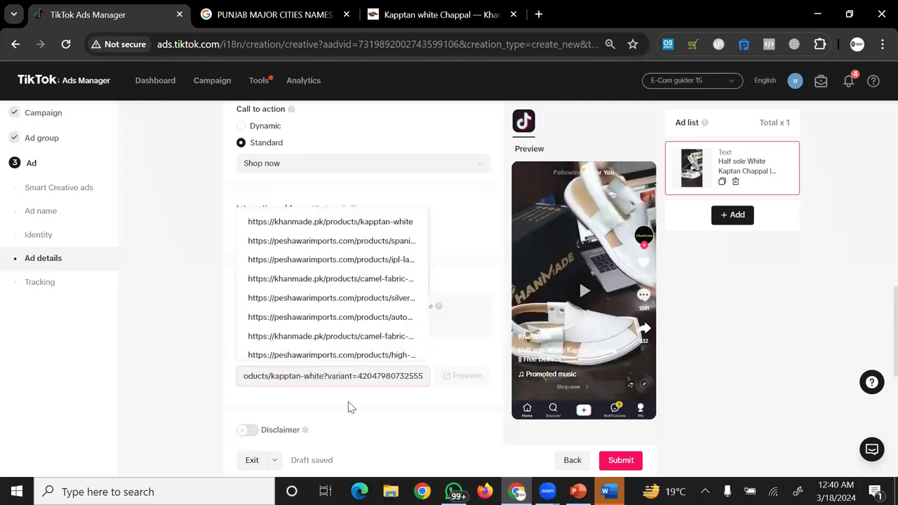
# Find Kapptan white Chappal again on khanmade.pk by searching 'KAP' and copy its URL.
pyautogui.click(351, 407)
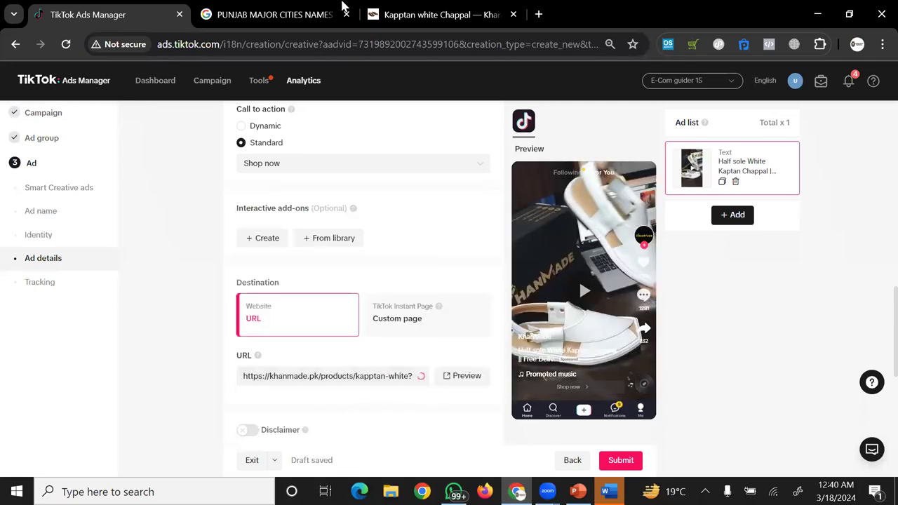
pyautogui.click(392, 14)
pyautogui.click(370, 43)
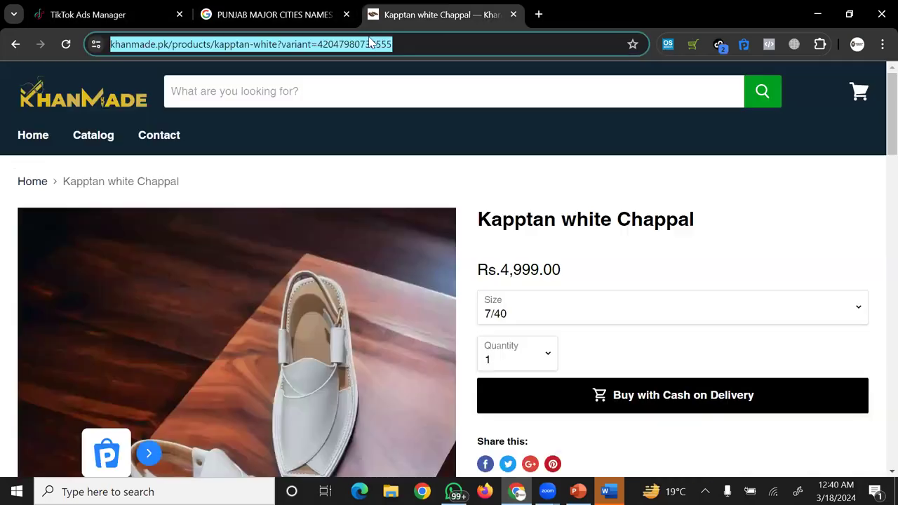
pyautogui.click(253, 91)
pyautogui.write('KAP')
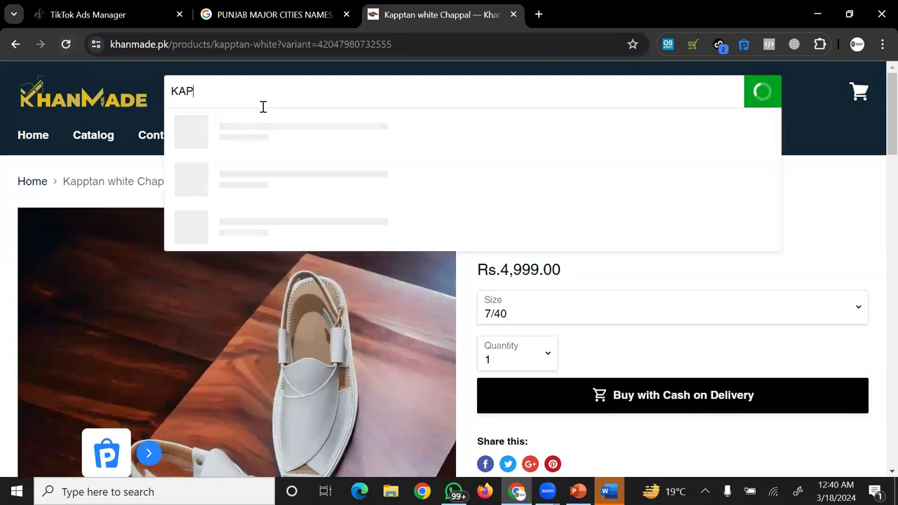
pyautogui.click(276, 135)
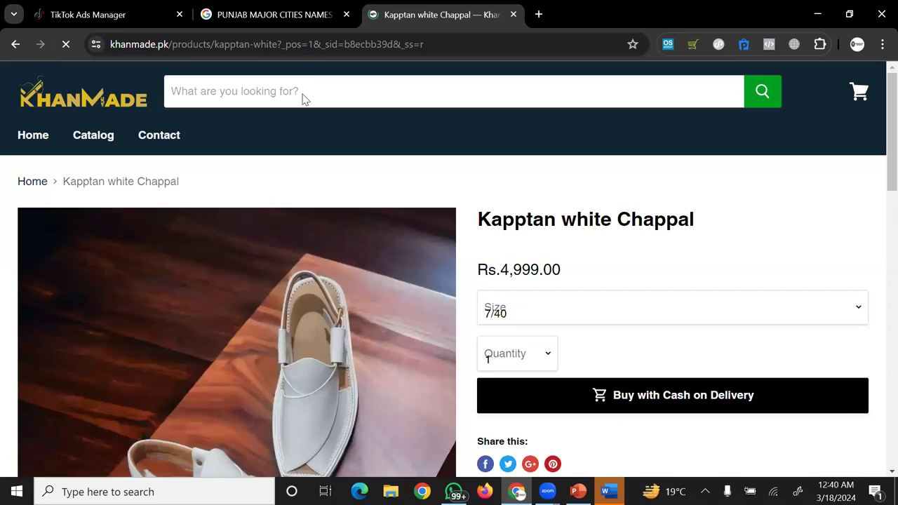
pyautogui.click(331, 49)
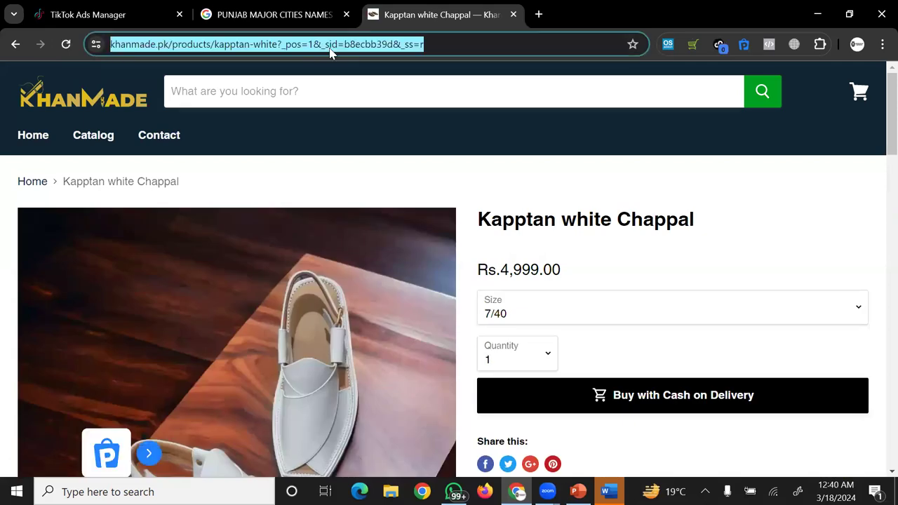
pyautogui.hotkey('ctrl', 'c')
# Replace the destination URL with the copied product link and preview that it opens.
pyautogui.click(87, 14)
pyautogui.click(357, 374)
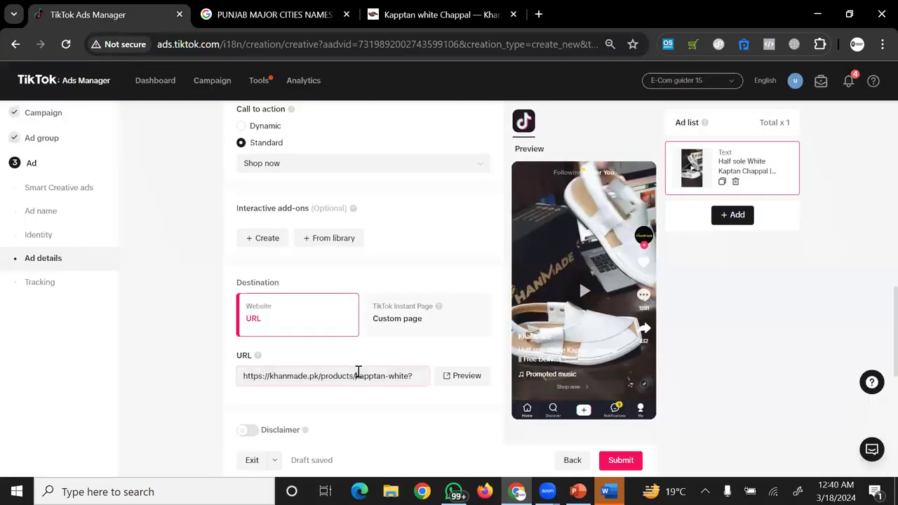
pyautogui.hotkey('ctrl', 'a')
pyautogui.hotkey('ctrl', 'v')
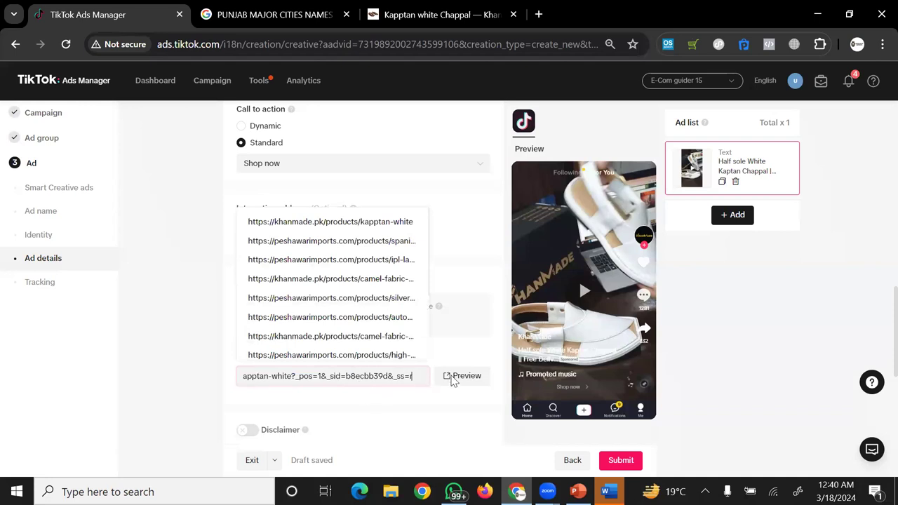
pyautogui.click(454, 382)
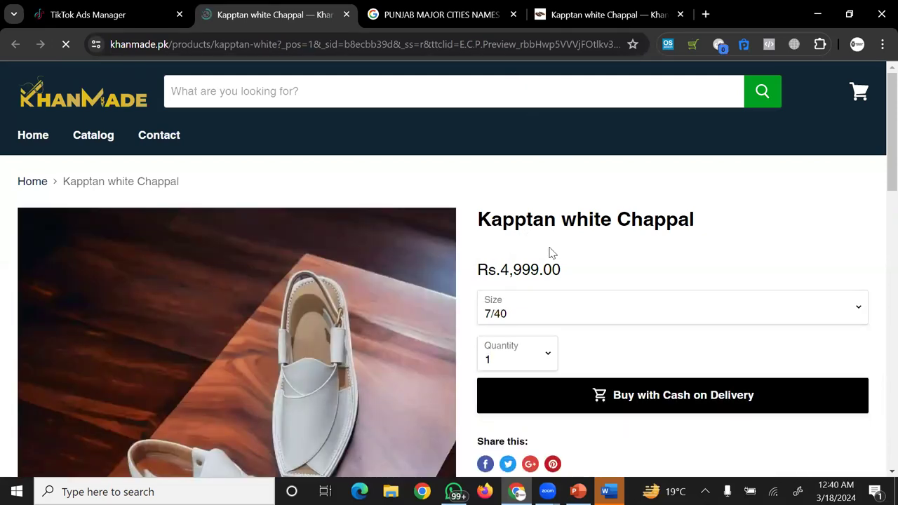
pyautogui.scroll(-1, 551, 253)
pyautogui.scroll(1, 545, 235)
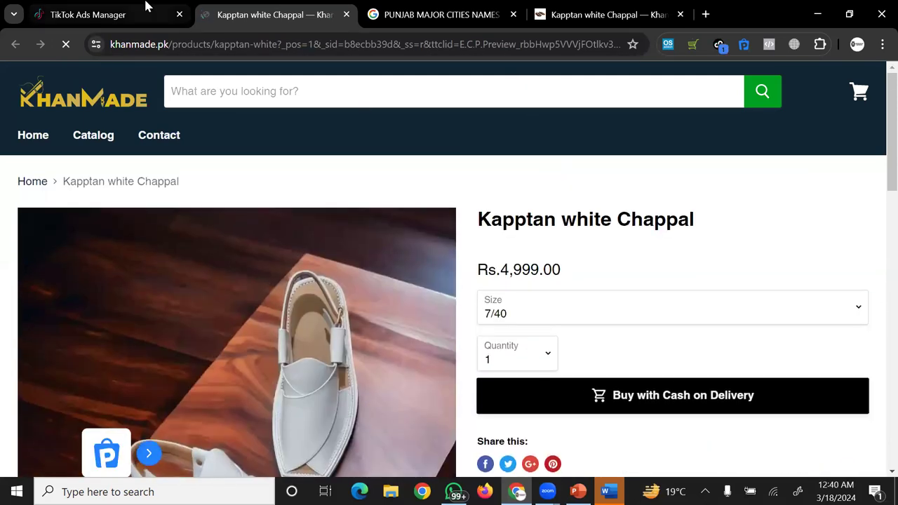
pyautogui.click(146, 6)
pyautogui.scroll(-3, 313, 260)
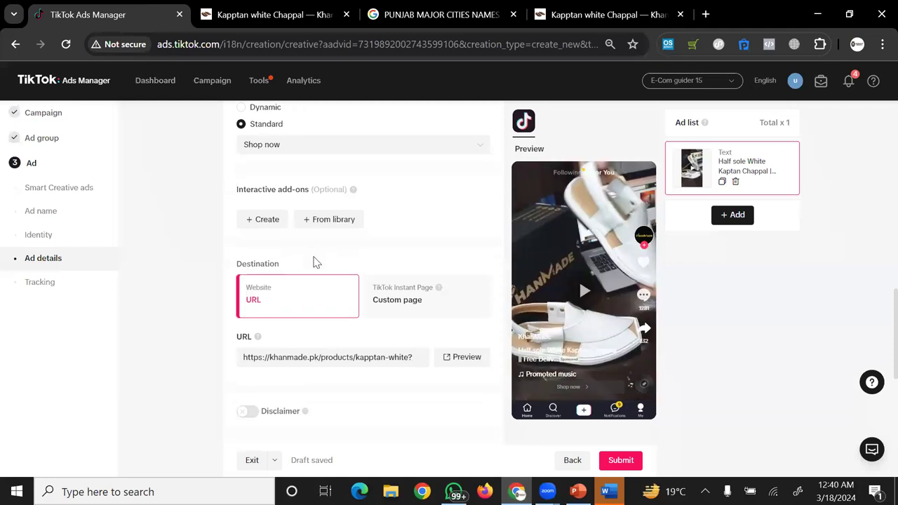
# Leave the Creative Center display consent unticked and submit the ad.
pyautogui.scroll(-1, 312, 266)
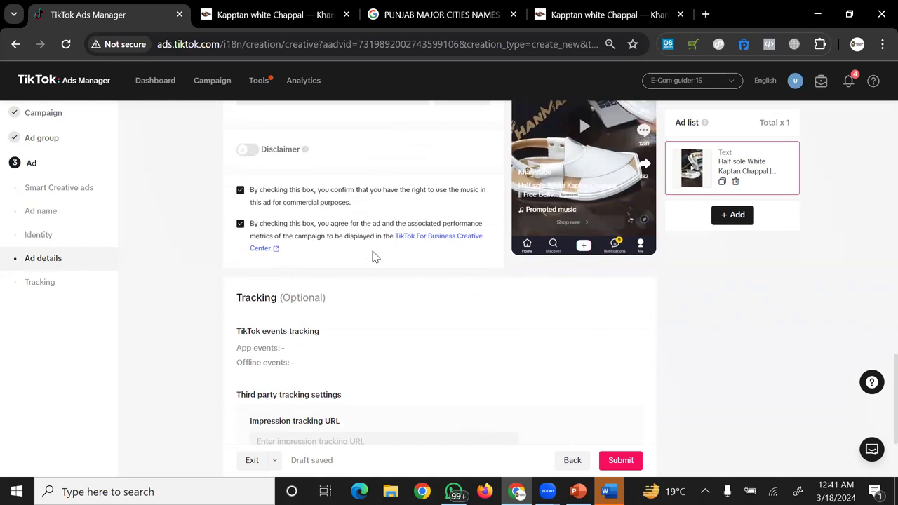
pyautogui.click(240, 228)
pyautogui.click(241, 227)
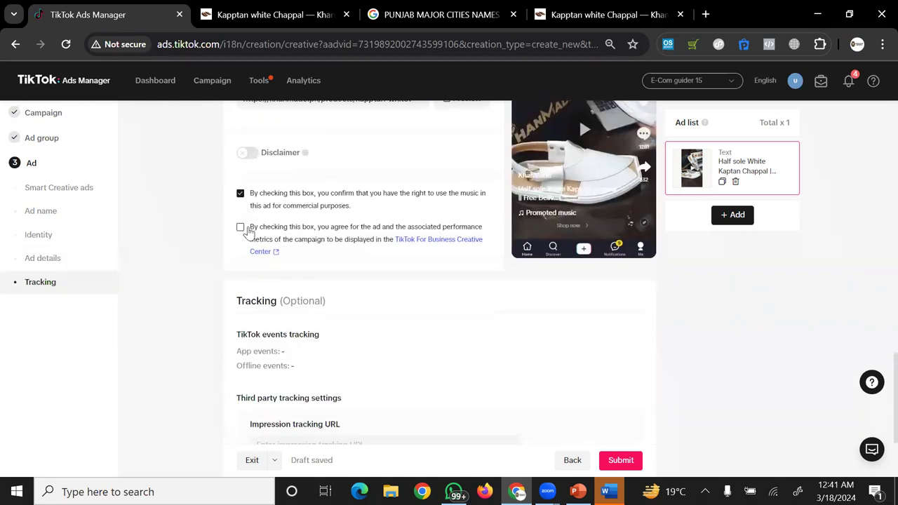
pyautogui.scroll(-2, 323, 235)
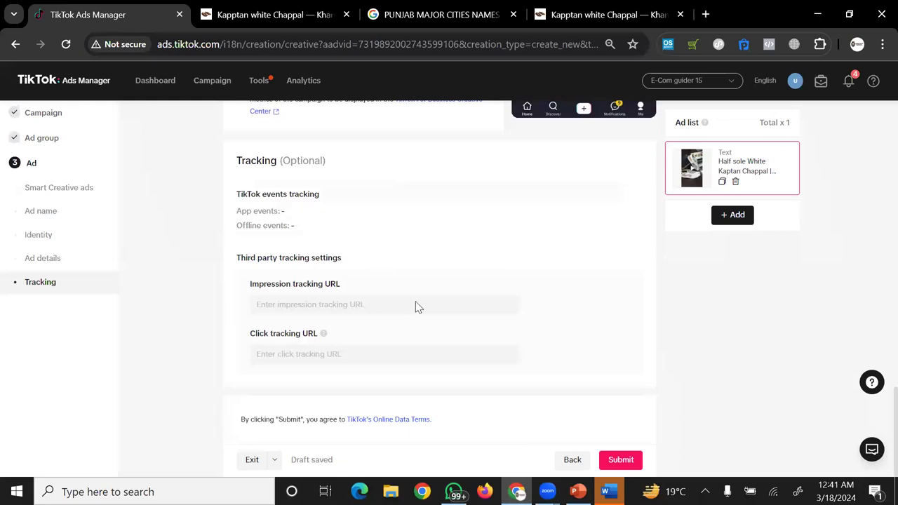
pyautogui.click(601, 462)
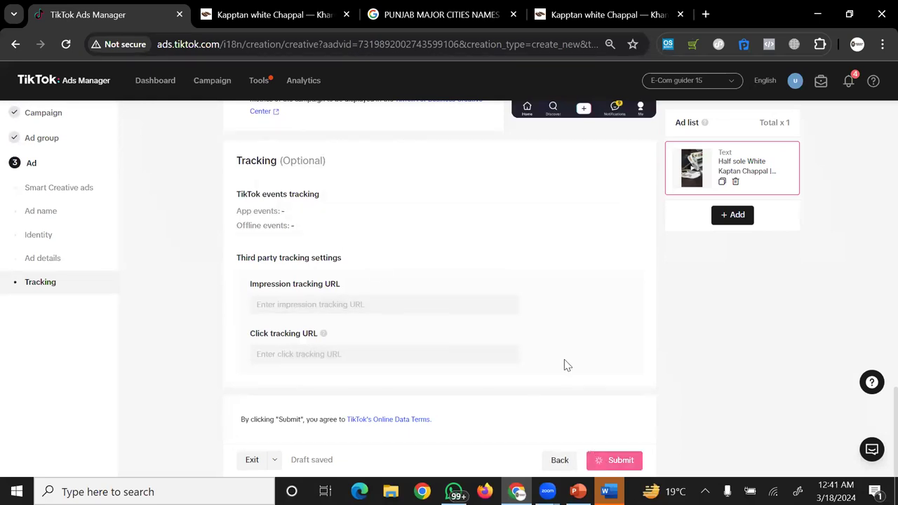